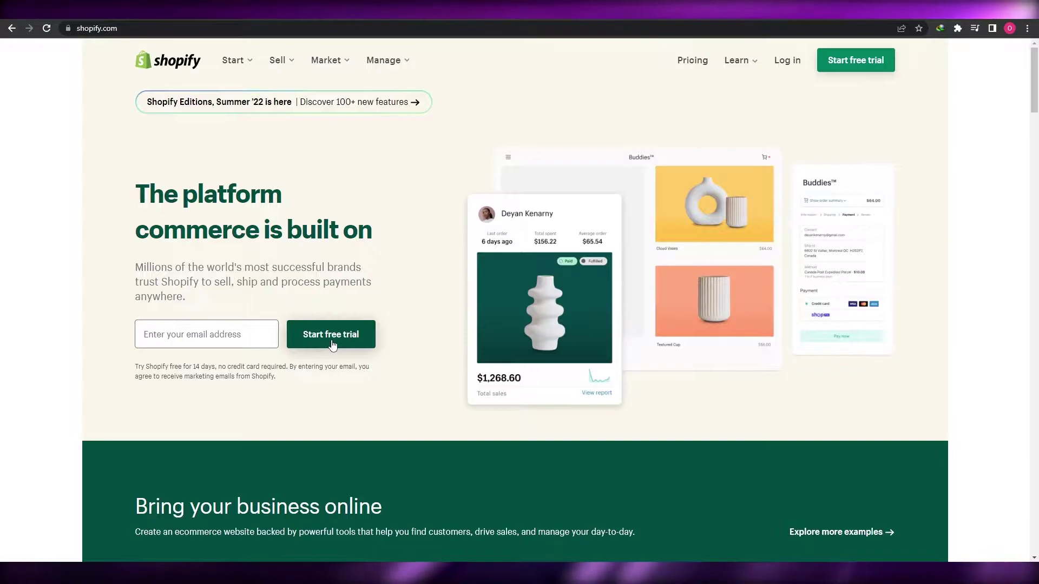
Log in to Shopify and open the royijew store with the saved account e-mail.
click(788, 62)
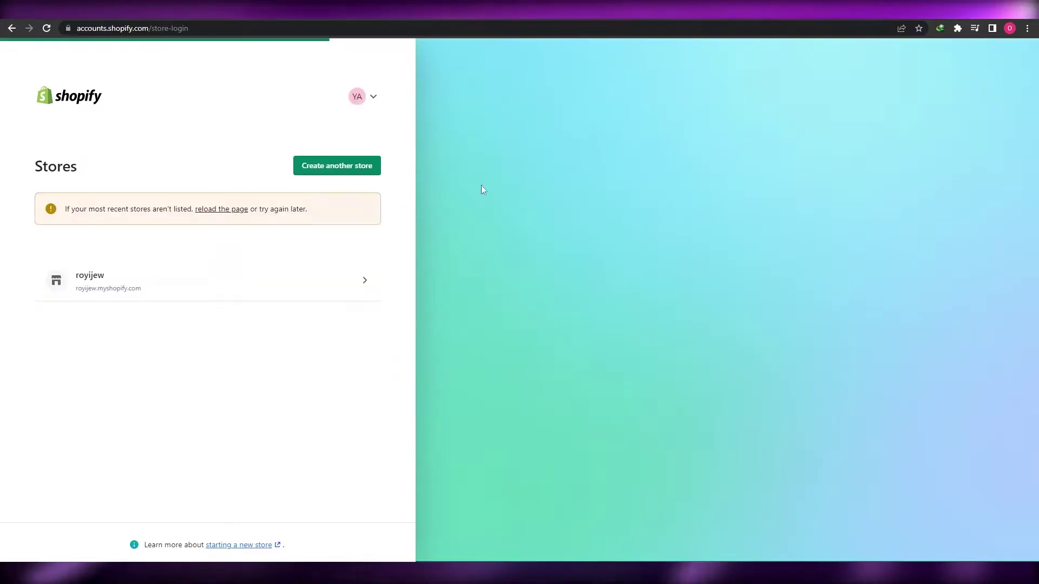
click(72, 273)
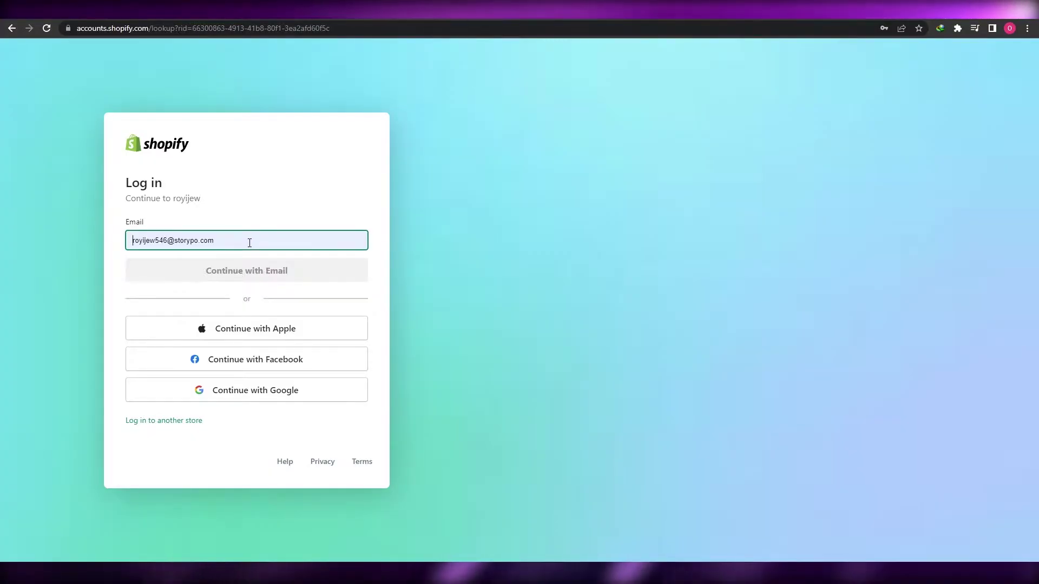
click(250, 243)
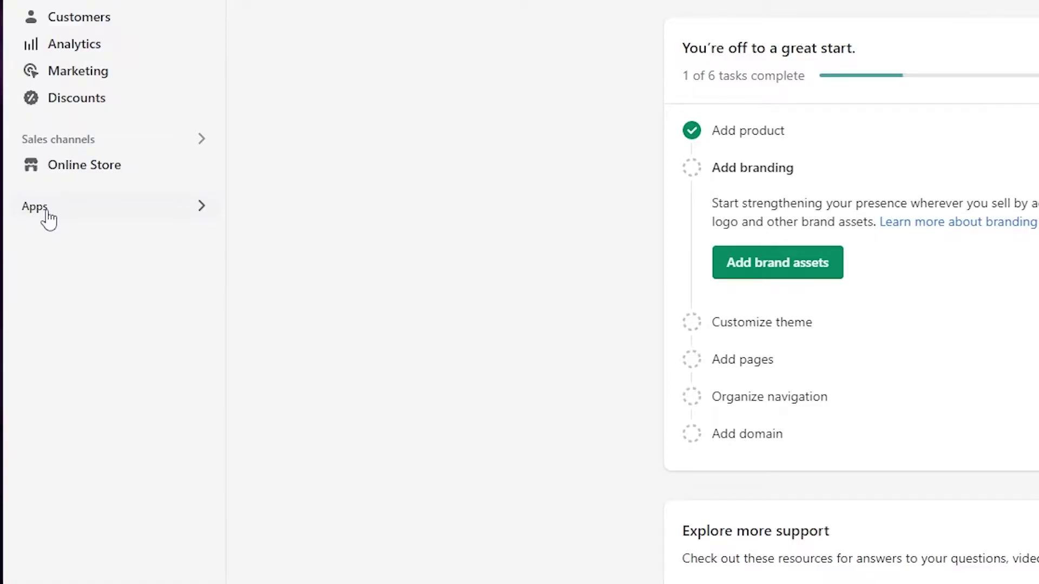
Search the Shopify App Store for "booking" from the store's app search.
click(88, 218)
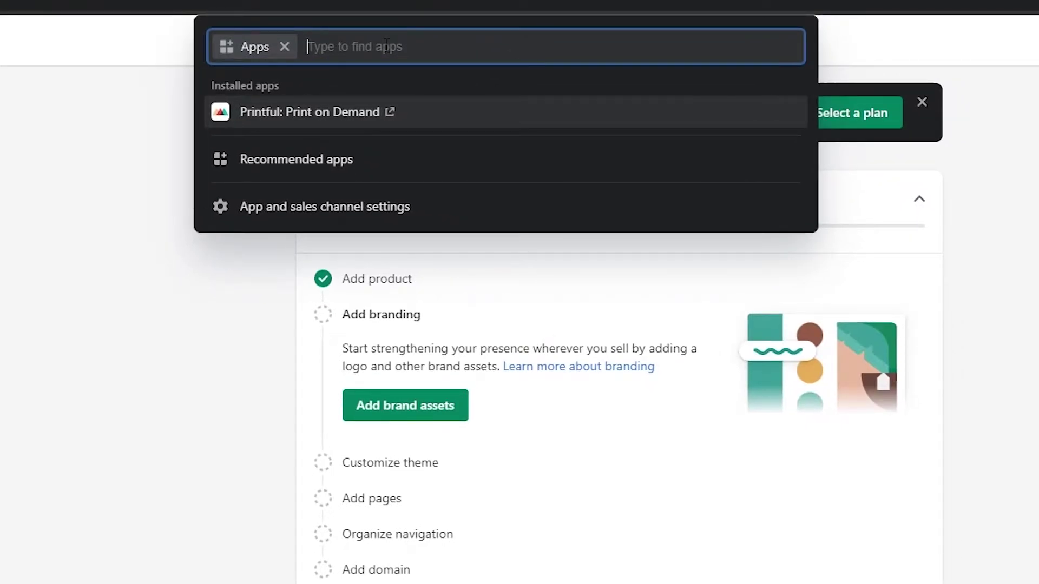
text(booking)
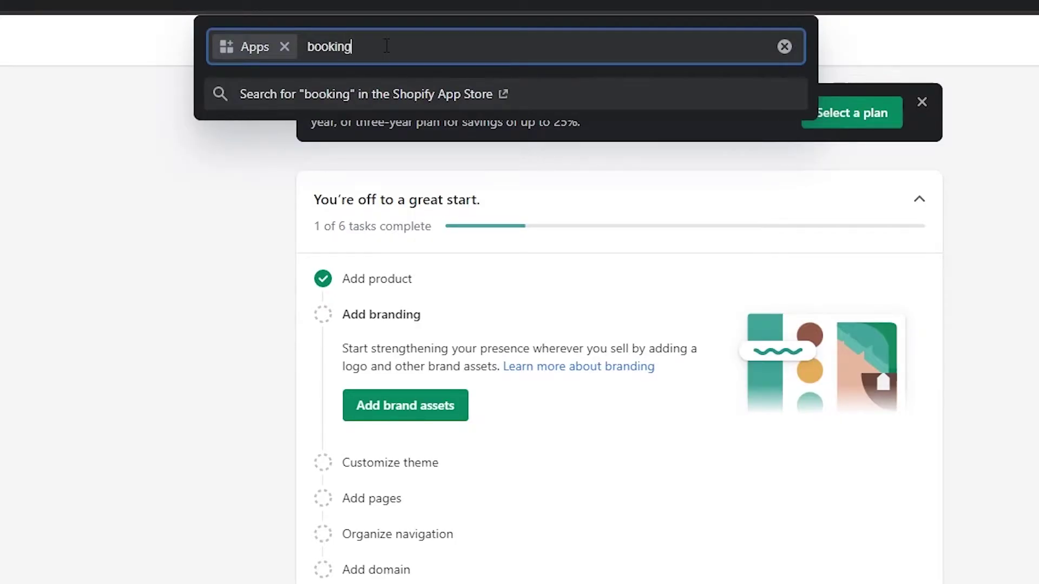
key(Return)
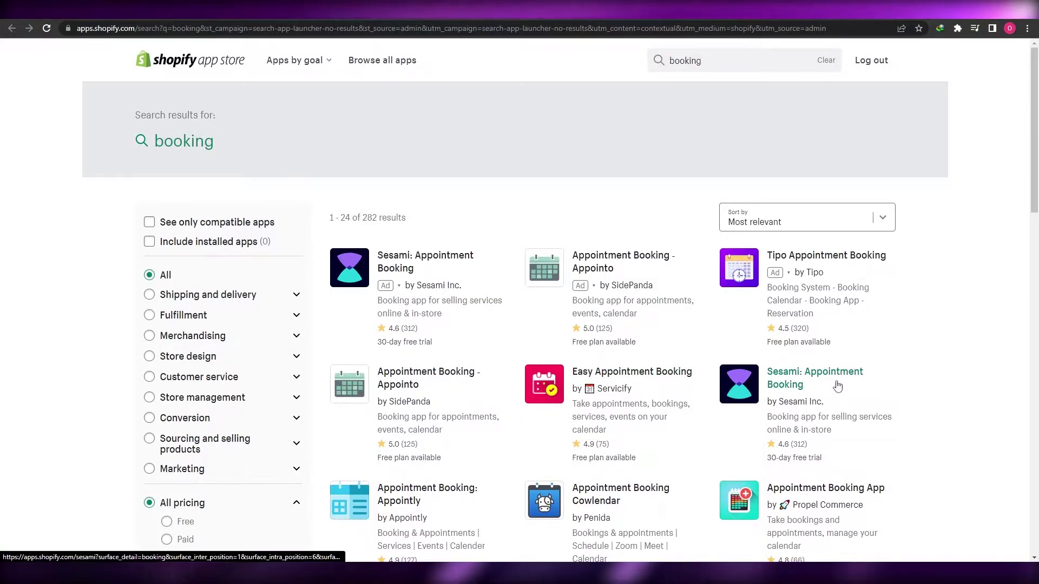
Browse the booking apps and open the Sesami: Appointment Booking listing.
scroll(476, 449, down, 1)
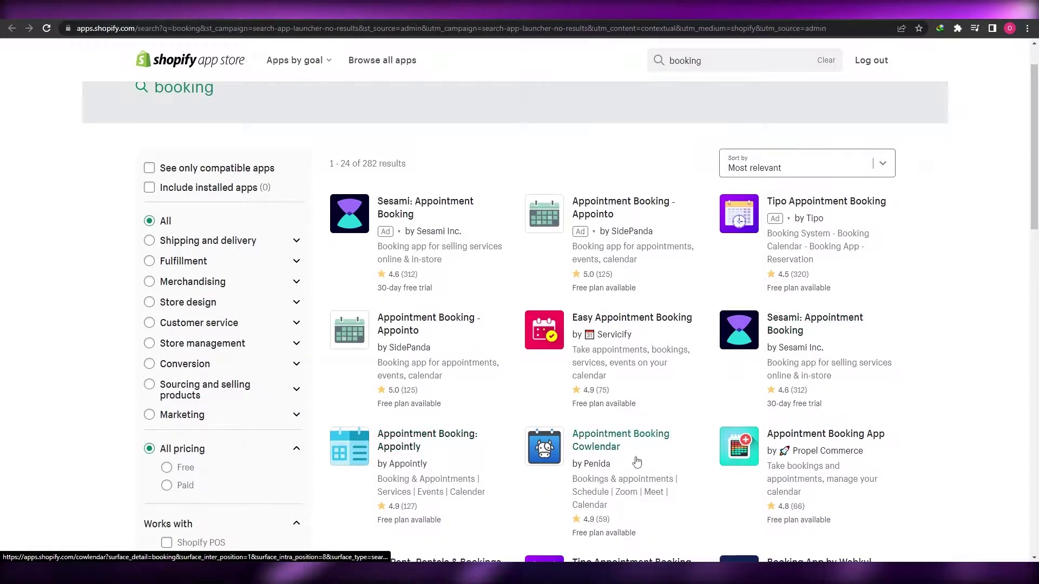
scroll(823, 455, down, 1)
scroll(822, 455, down, 3)
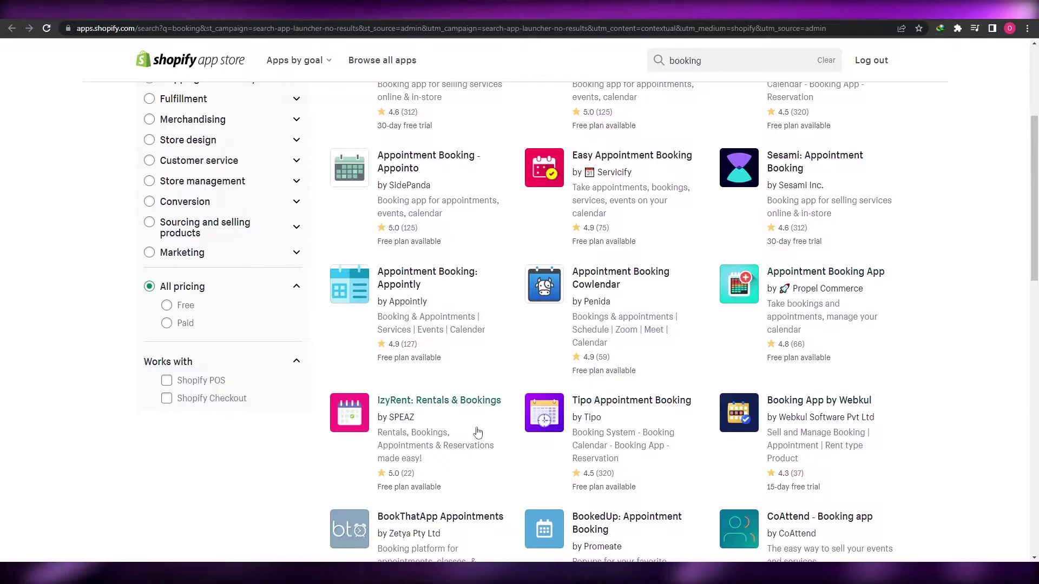
scroll(442, 430, up, 3)
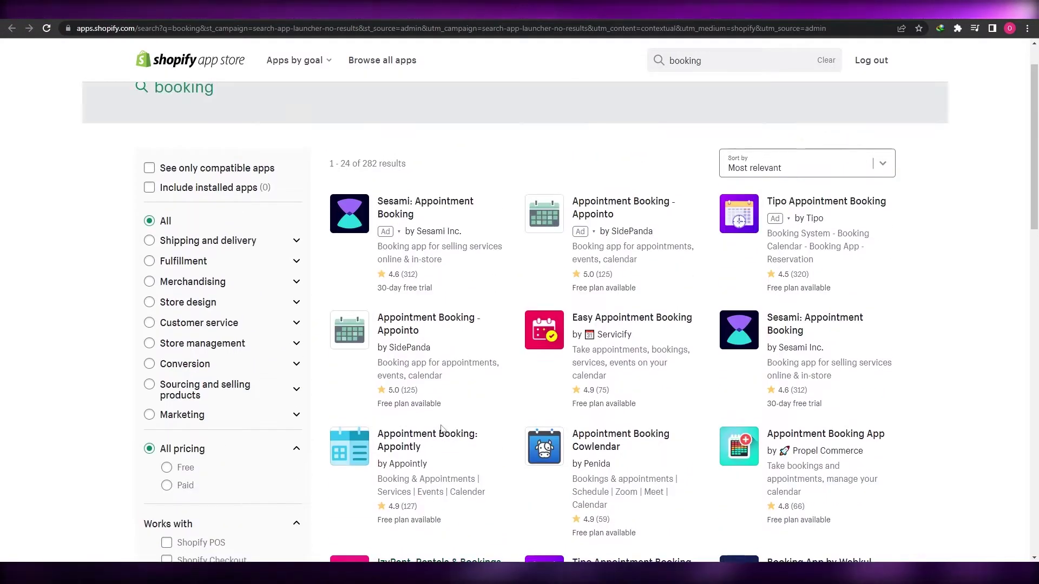
scroll(427, 423, down, 1)
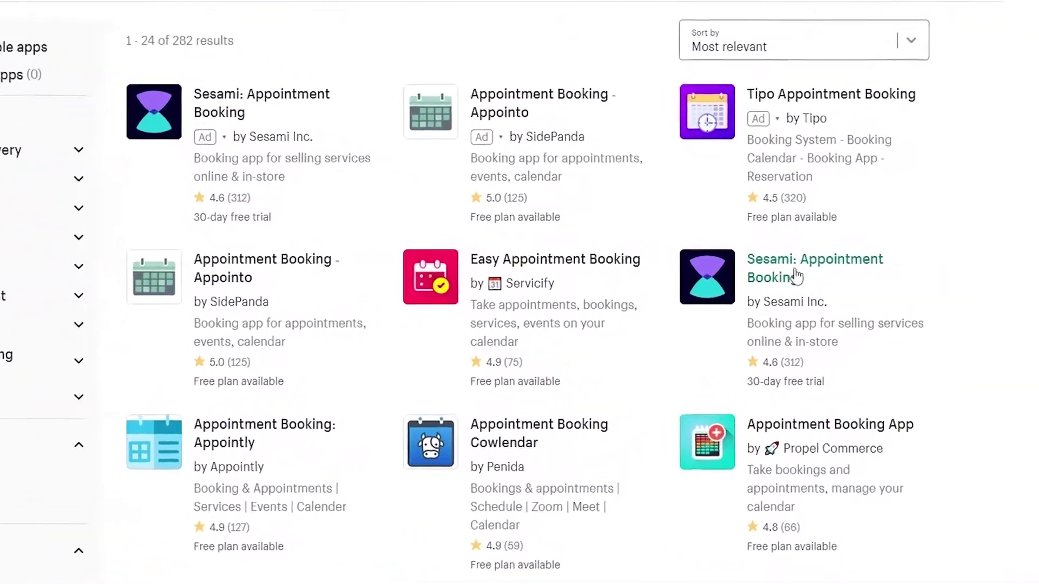
click(778, 292)
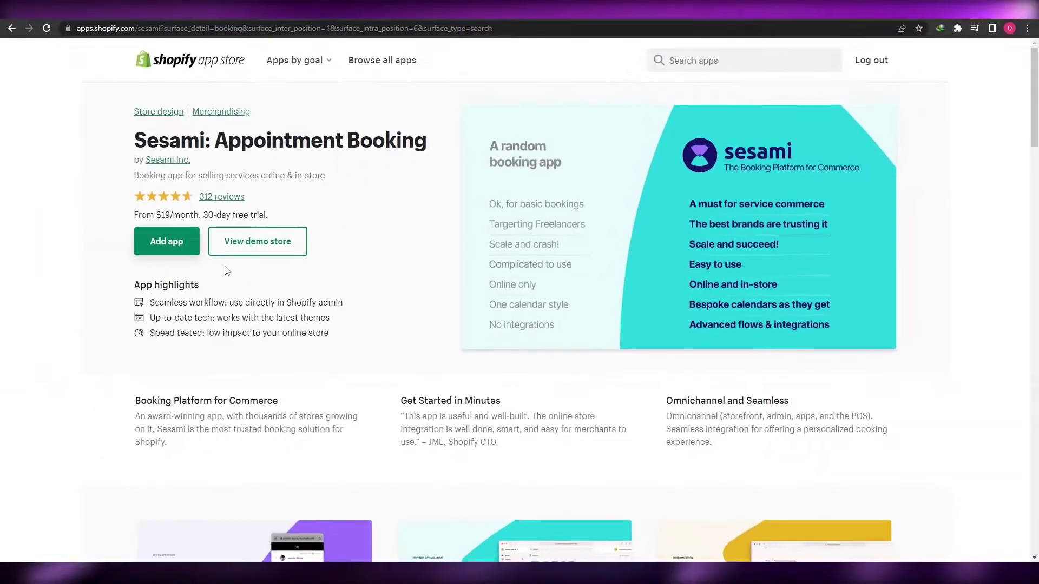
Add Sesami: Appointment Booking to the store, approve its installation and open the app.
click(180, 255)
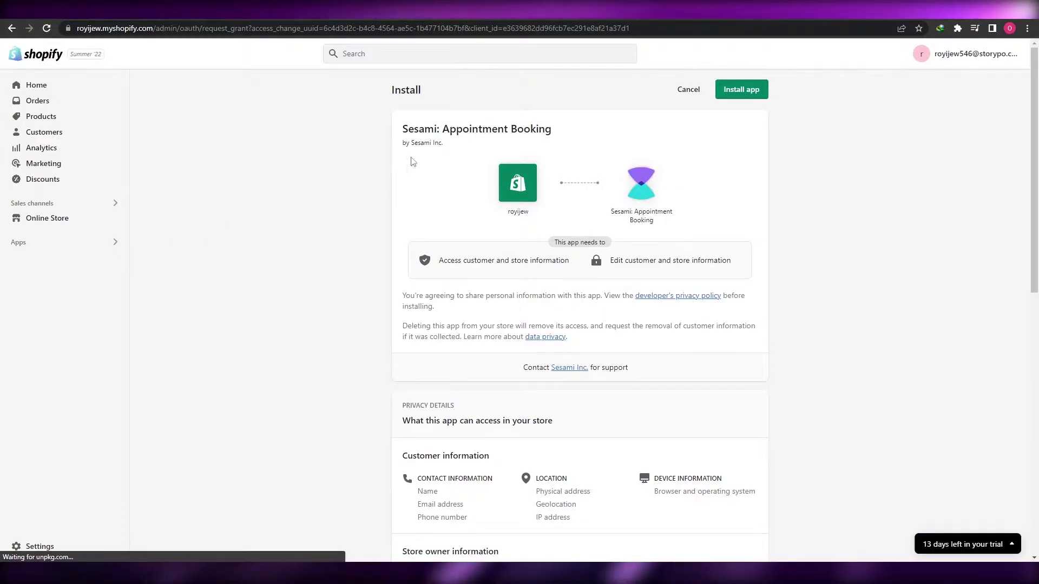
click(757, 95)
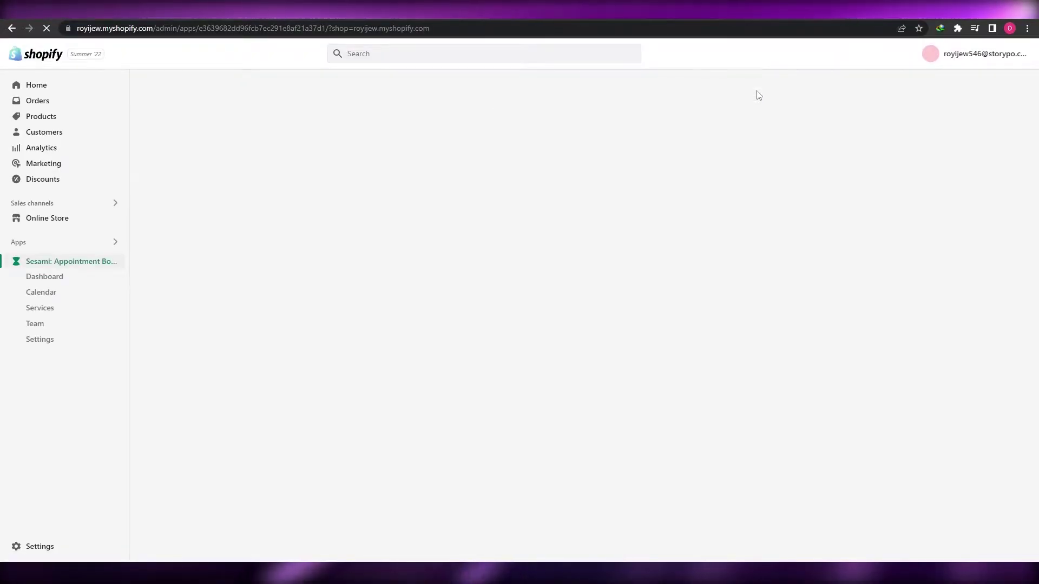
click(115, 263)
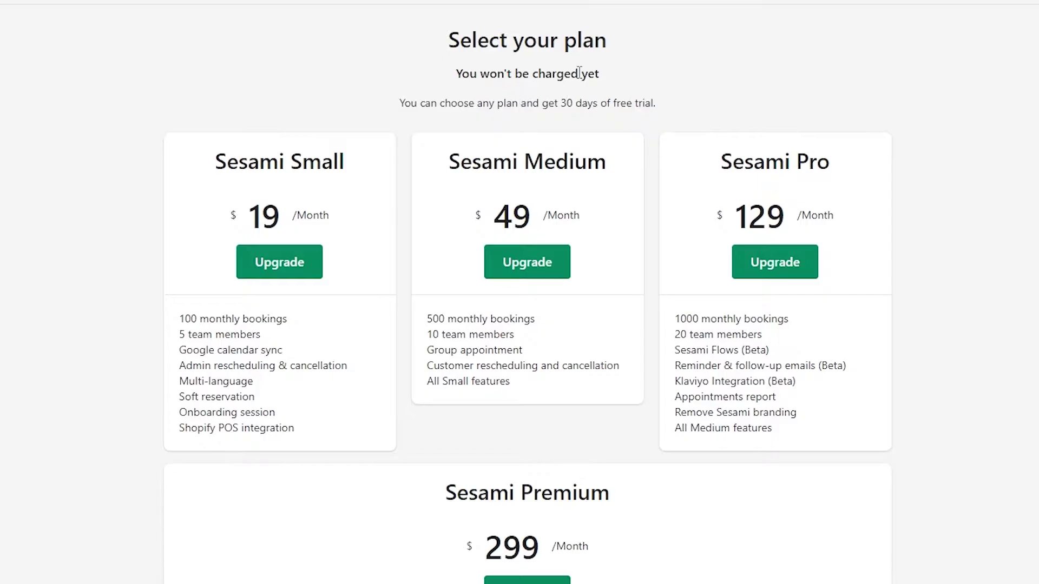
Review the Sesami plans and try to subscribe to the Sesami Small plan at $19 per month.
scroll(621, 82, down, 3)
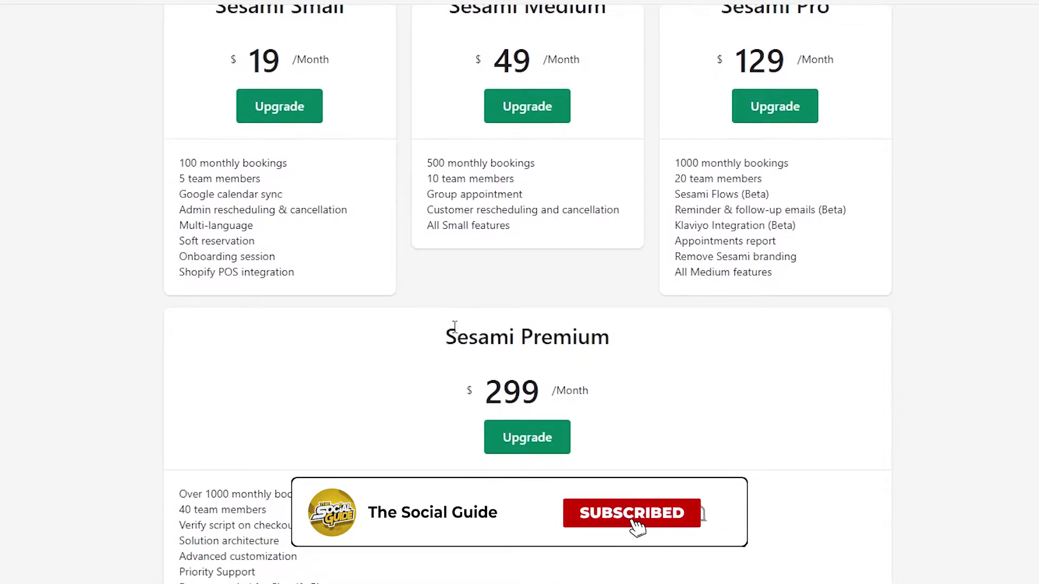
scroll(614, 411, up, 2)
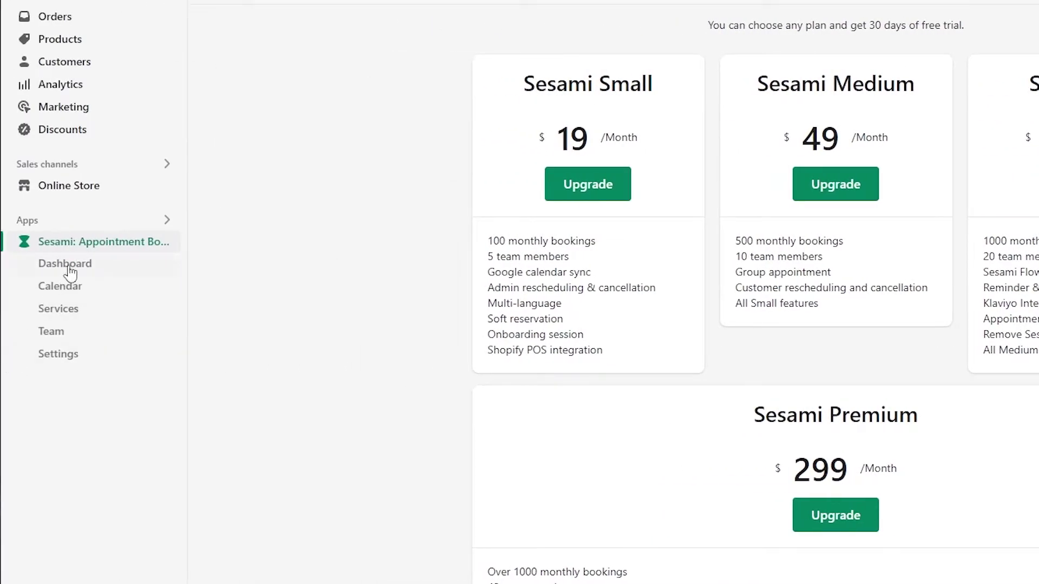
click(70, 268)
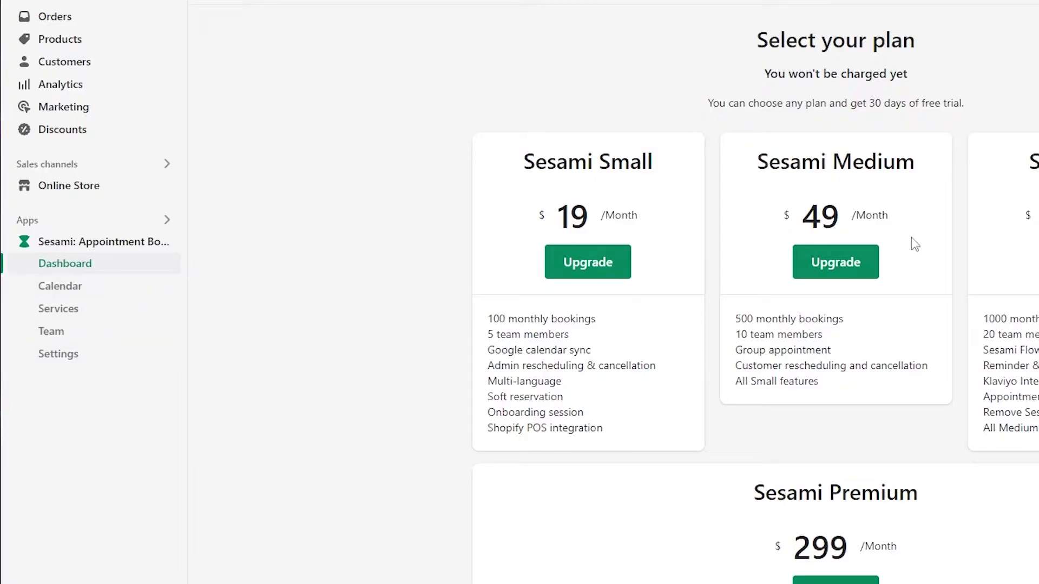
click(575, 267)
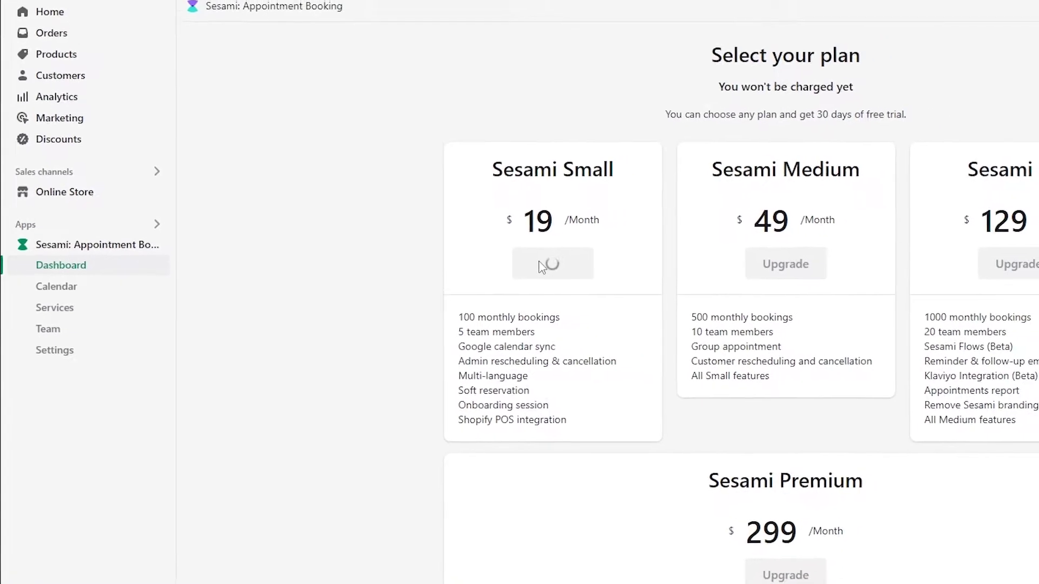
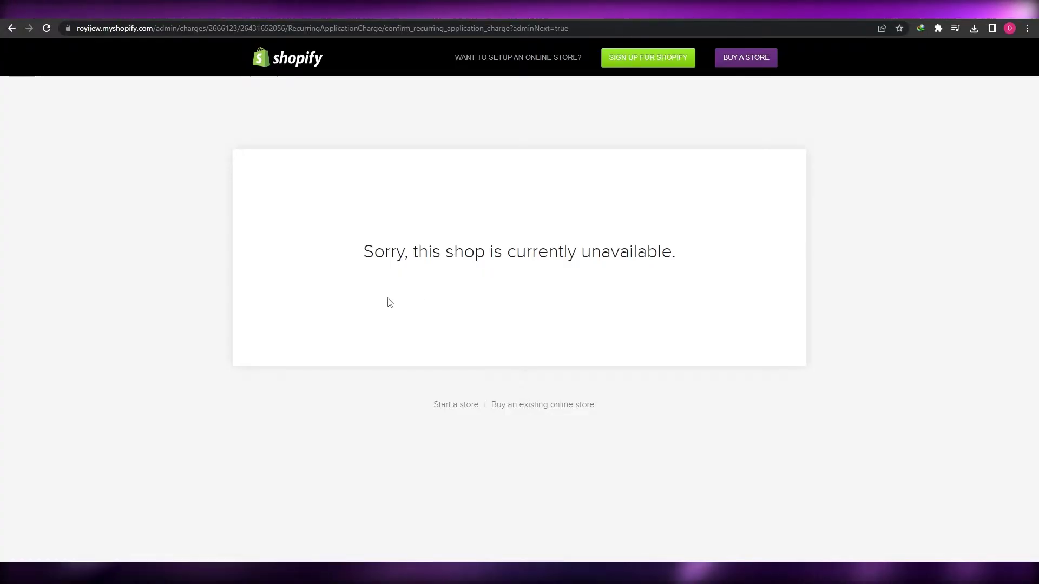
Leave the unavailable shop page, return to the Shopify store list and open a store's admin from there.
key(alt+Left)
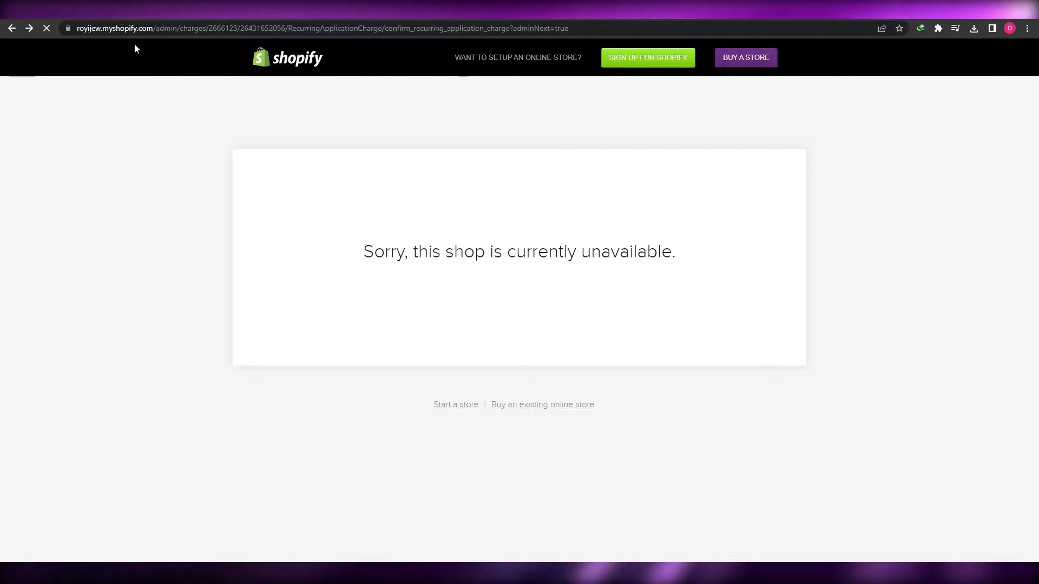
click(45, 248)
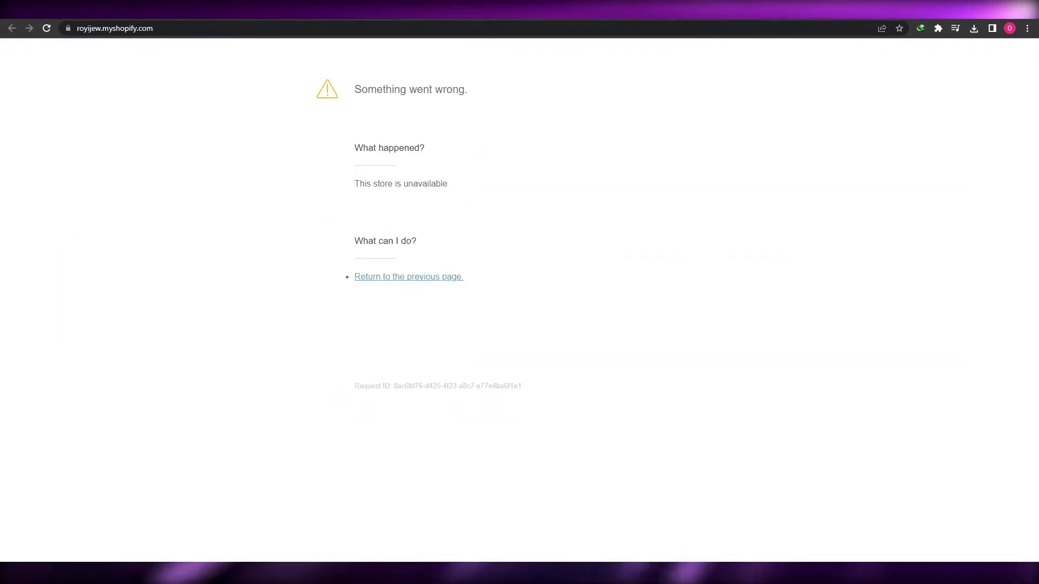
click(12, 27)
click(46, 28)
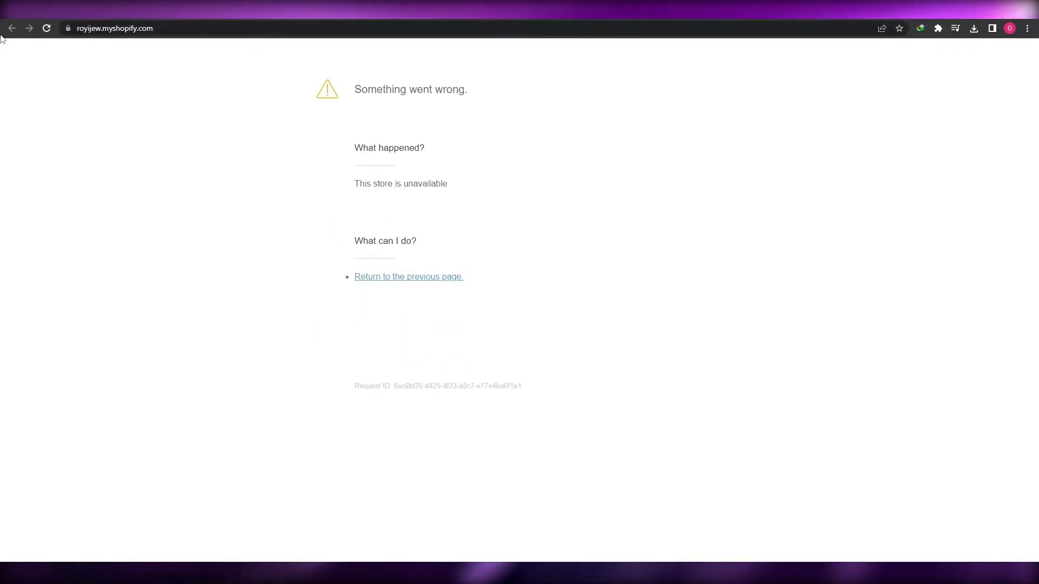
click(12, 28)
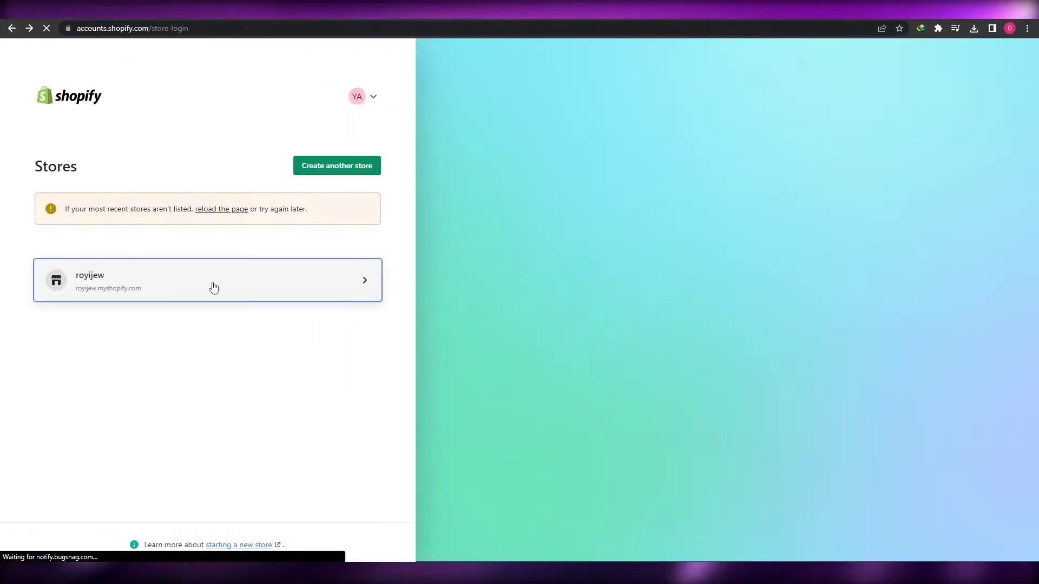
click(211, 288)
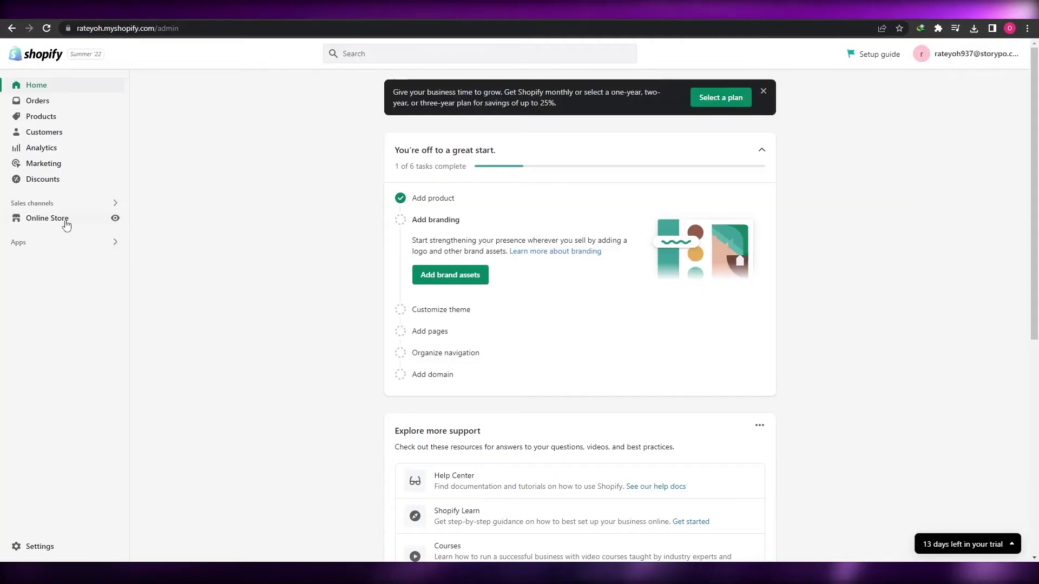
Search the Shopify App Store for "booking" and open the Tipo Appointment Booking listing.
click(67, 242)
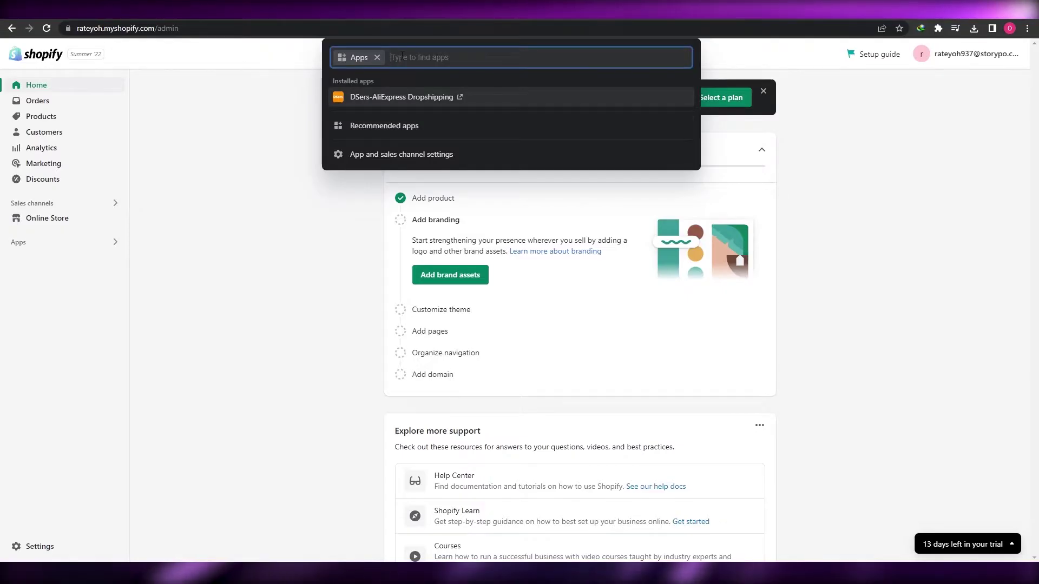
text(booking)
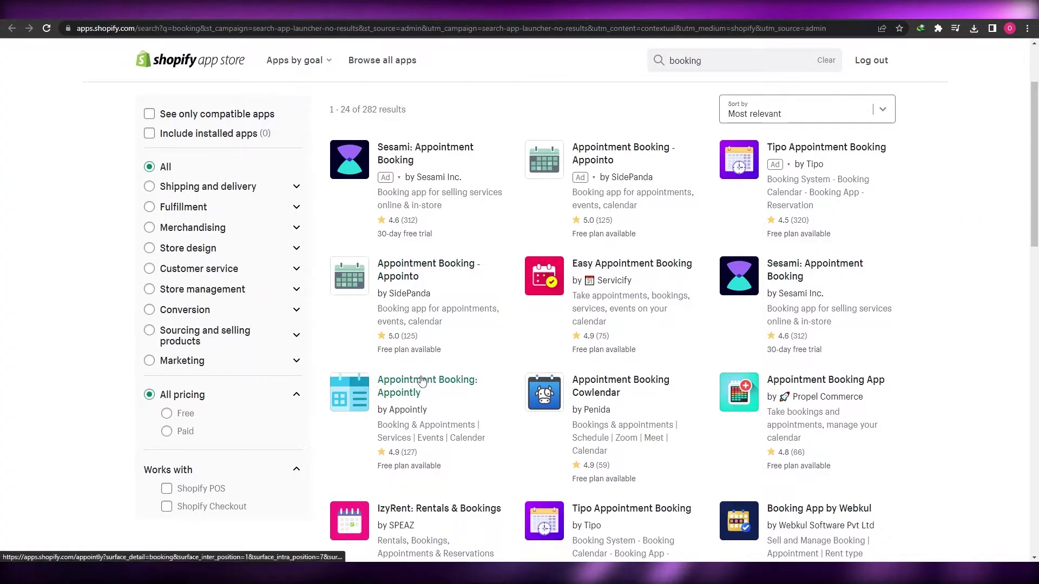
scroll(687, 387, down, 3)
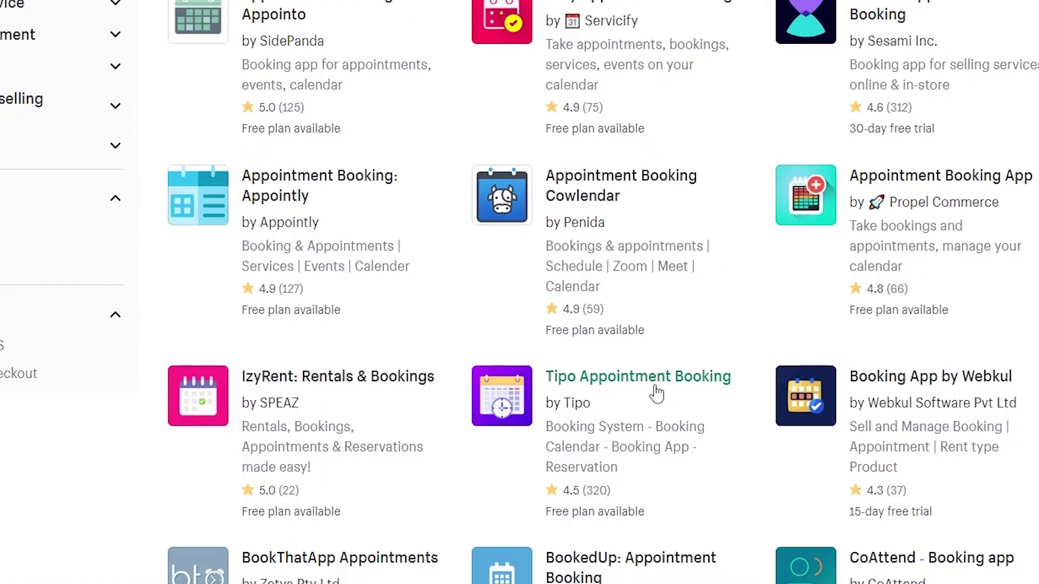
click(656, 389)
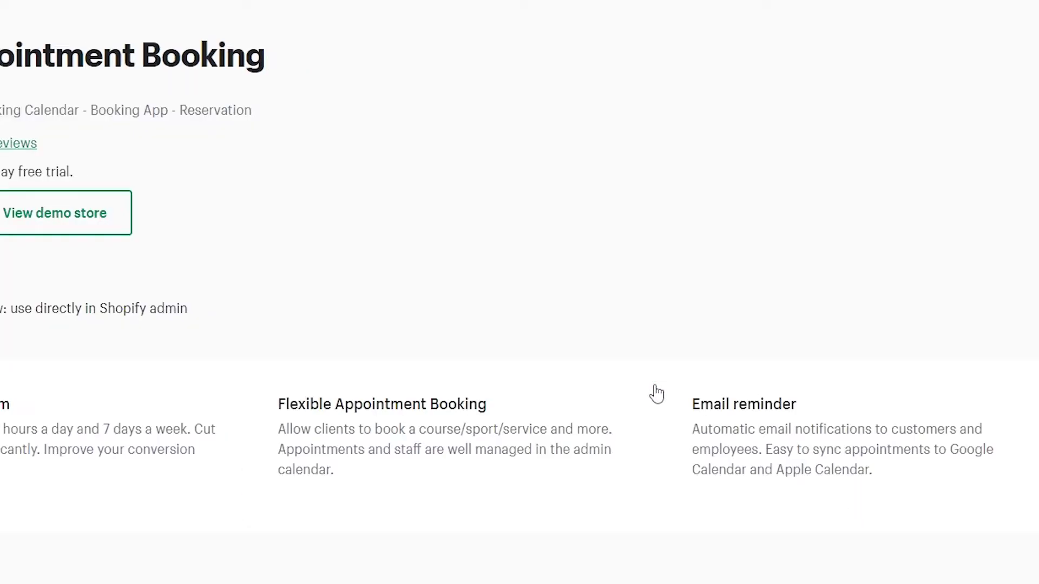
Look over the Tipo Appointment Booking listing, then add the app and approve its installation in the store.
scroll(656, 389, down, 5)
scroll(656, 379, up, 5)
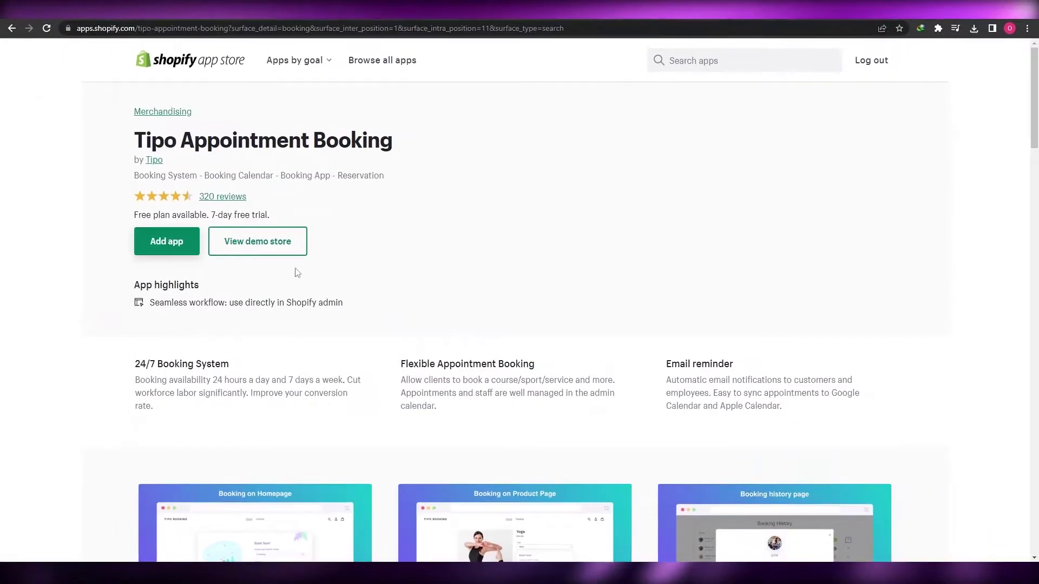
click(177, 242)
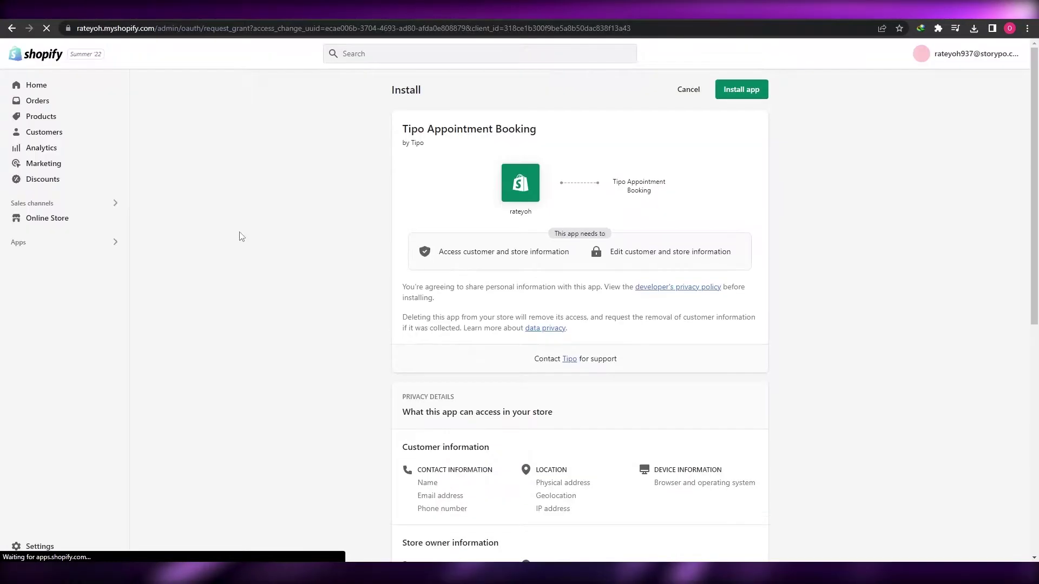
click(739, 90)
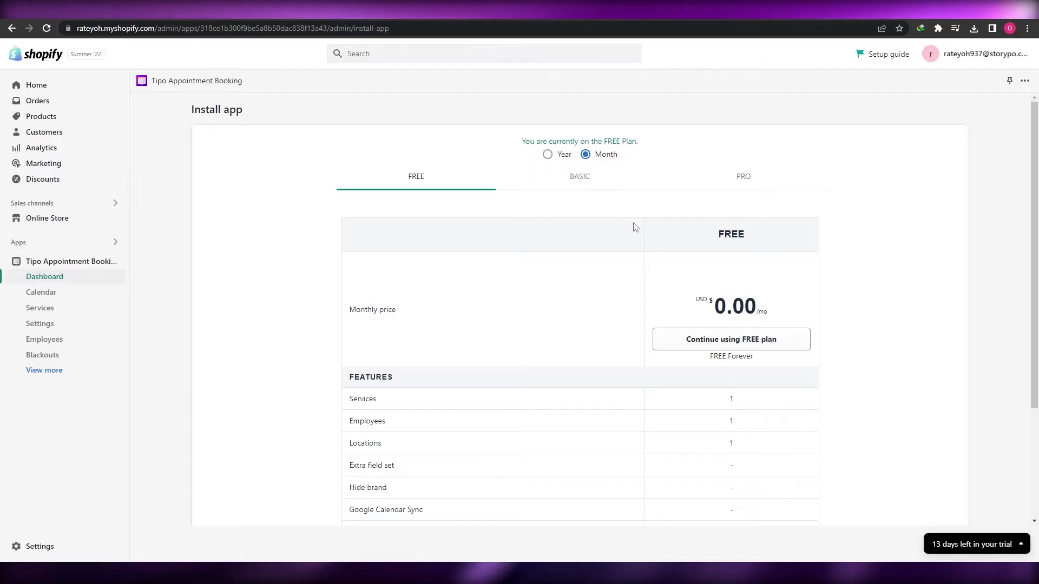
Review the features of Tipo's FREE plan and continue with that plan.
scroll(633, 225, down, 1)
scroll(732, 288, down, 2)
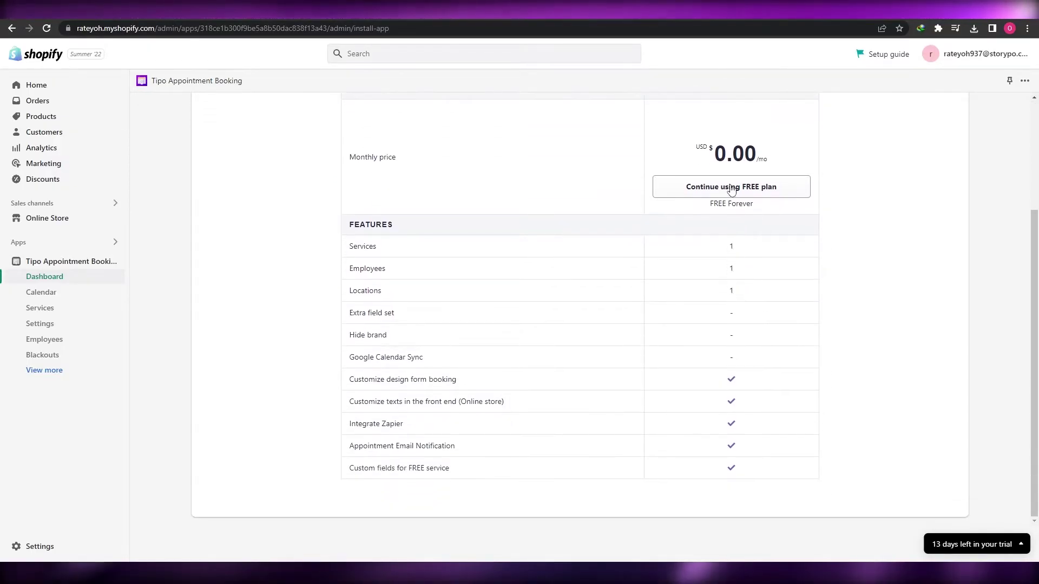
click(730, 187)
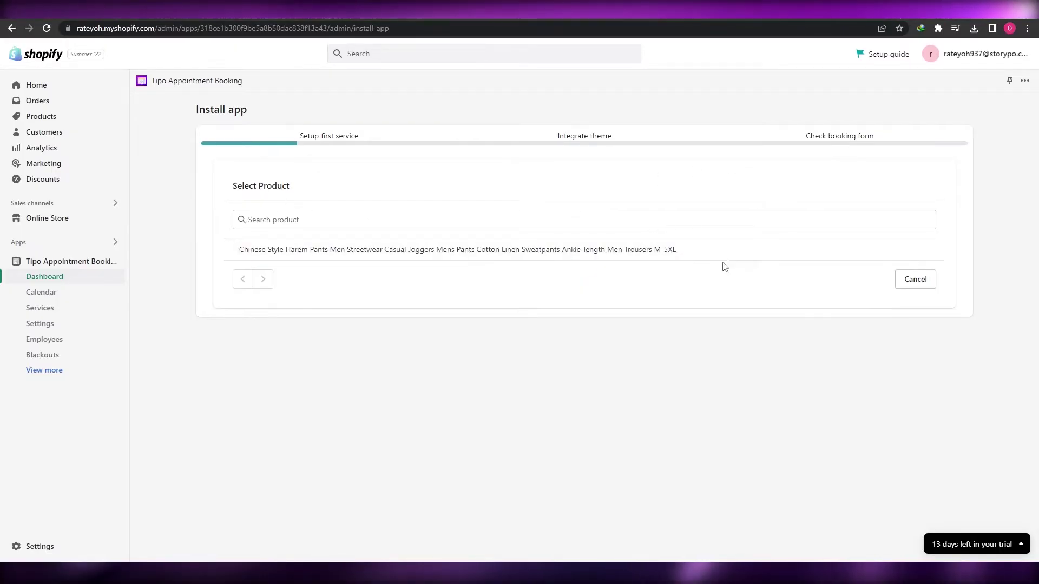
Choose the Chinese Style Harem Pants product as the first service and set its calendar color to orange FF6900.
click(290, 250)
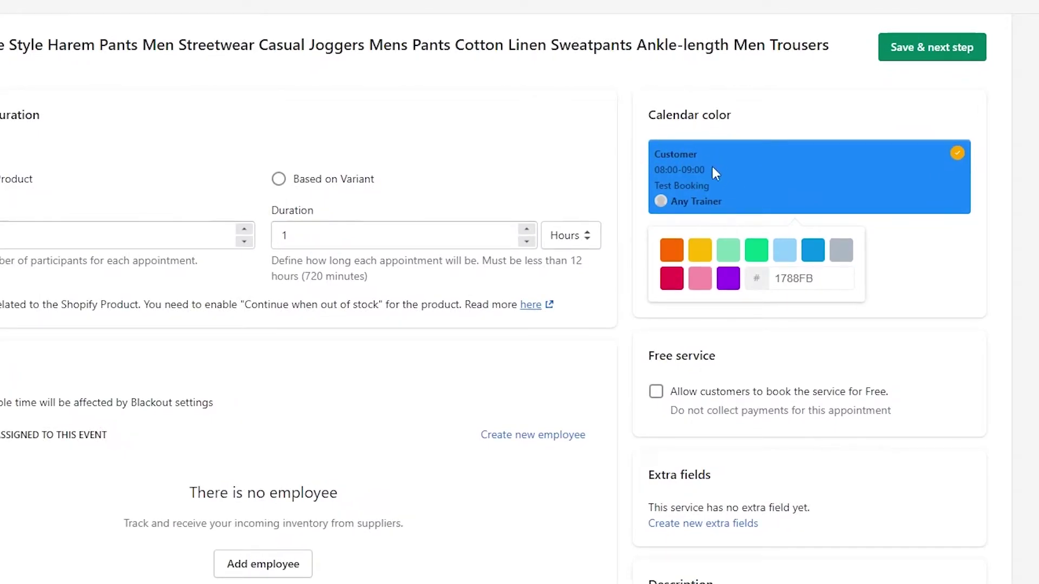
click(671, 278)
click(672, 250)
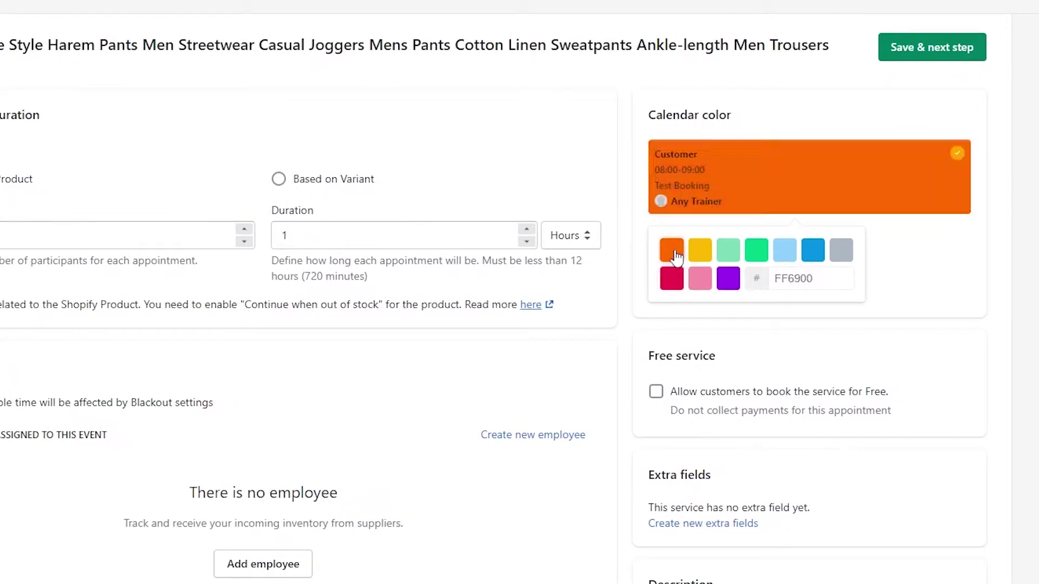
Set the service's calendar color to light blue 8ED1FC and allow customers to book the service for free.
click(700, 250)
click(732, 256)
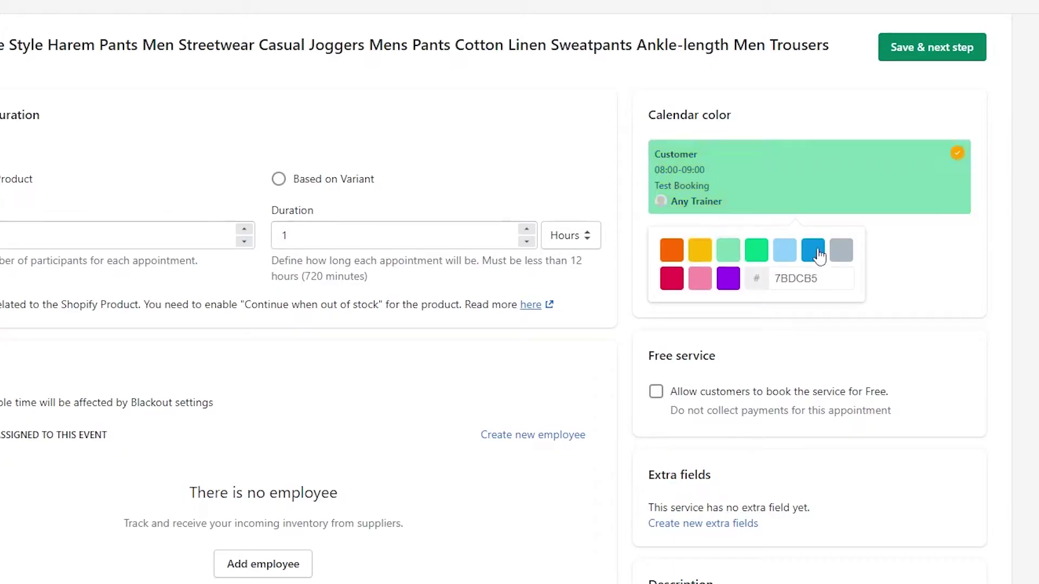
click(757, 262)
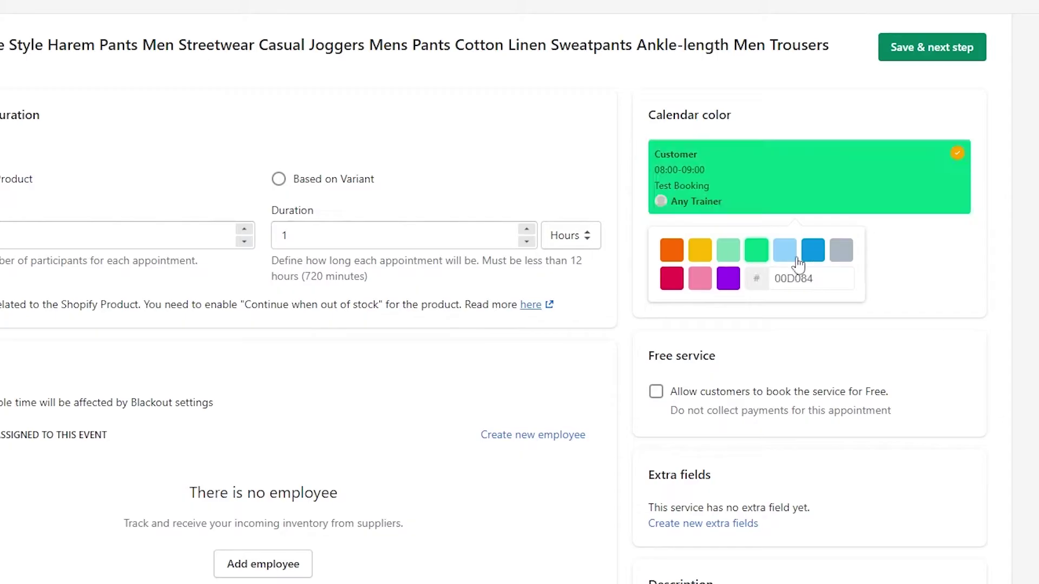
click(779, 262)
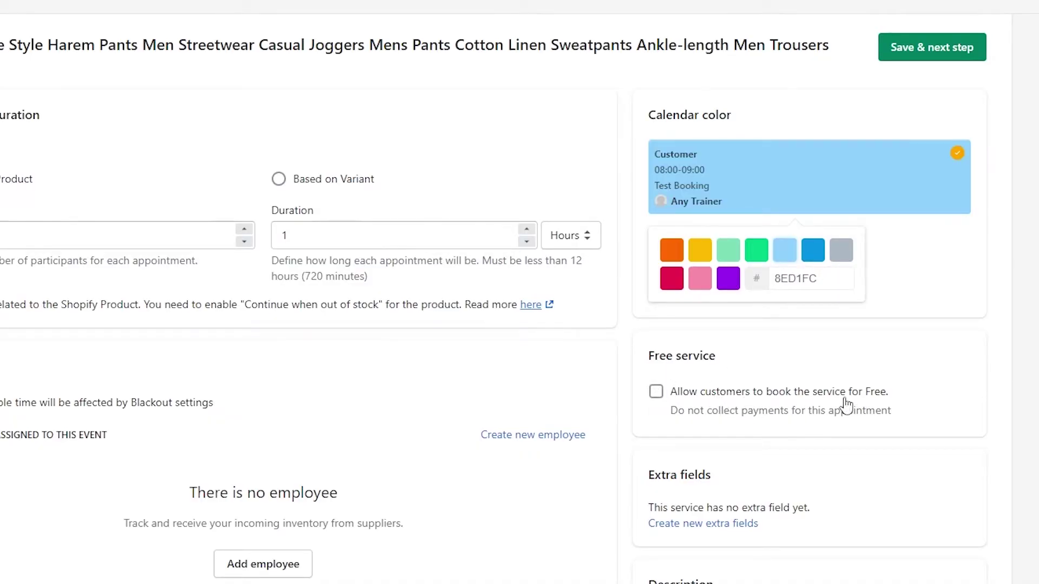
scroll(696, 416, down, 3)
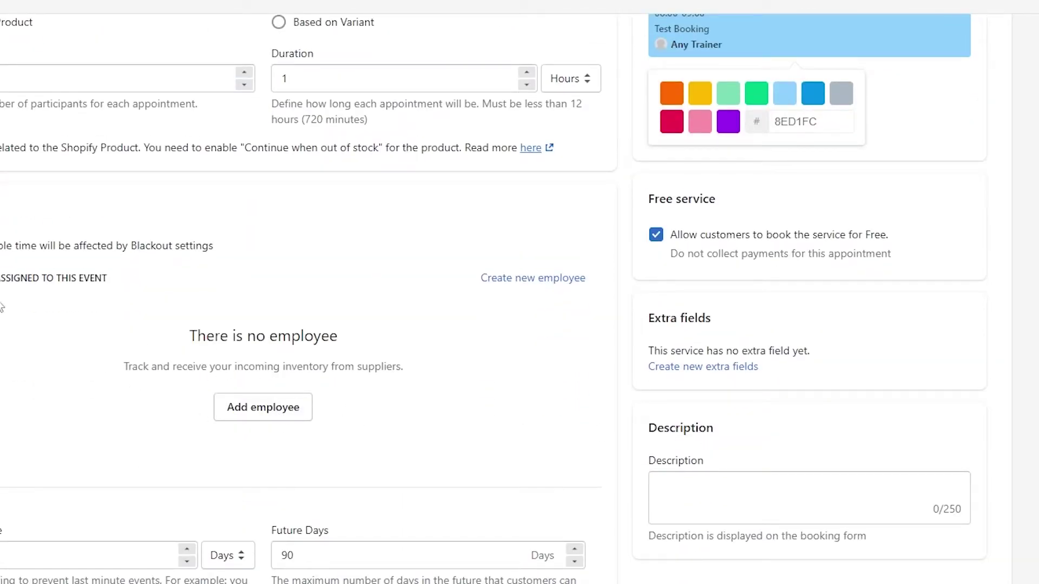
Look over the service's availability and advanced booking settings, including Future Days, then try to save the service.
drag(187, 329, 384, 352)
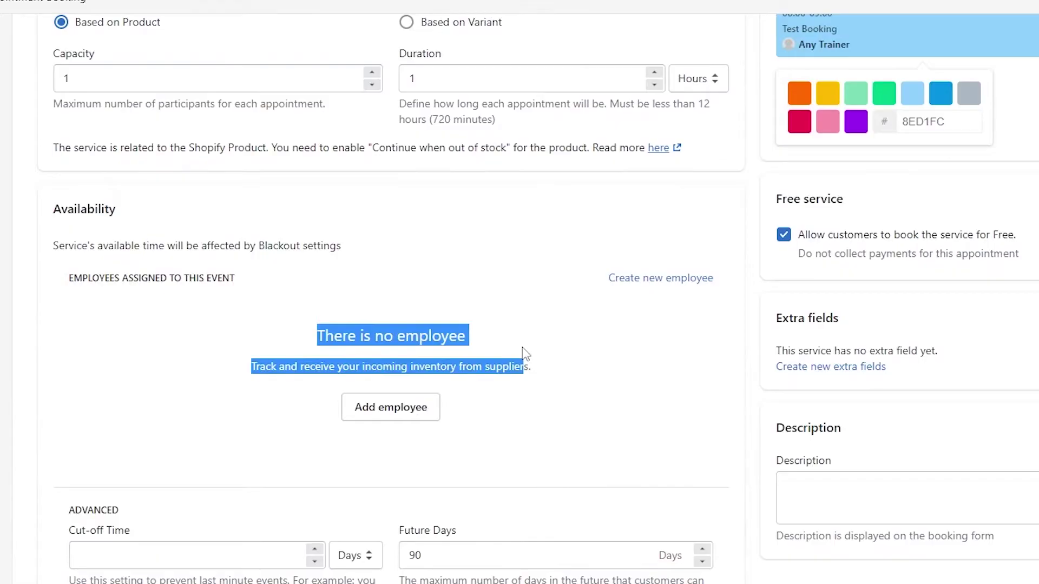
click(423, 355)
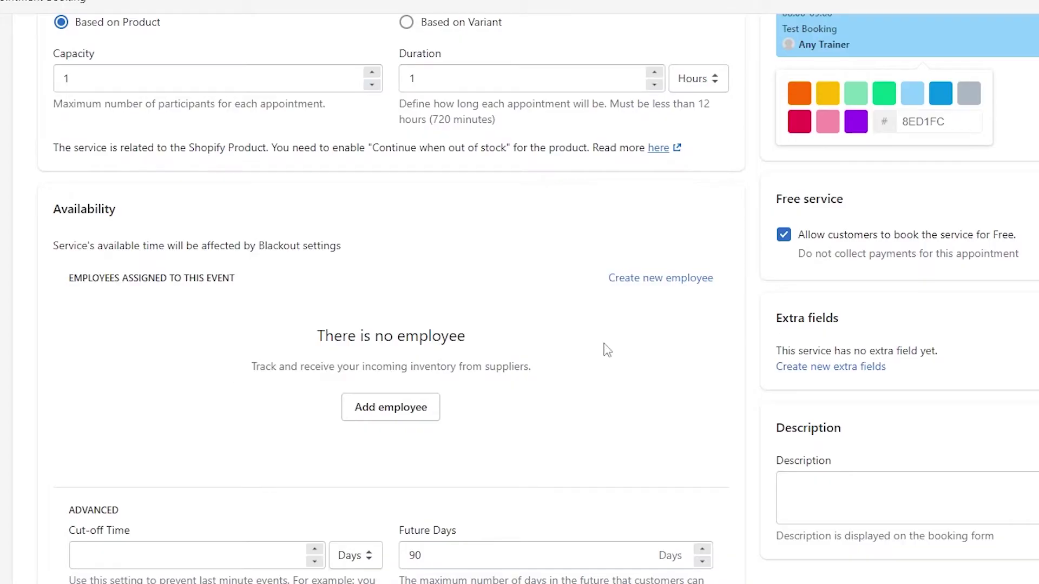
scroll(408, 383, down, 3)
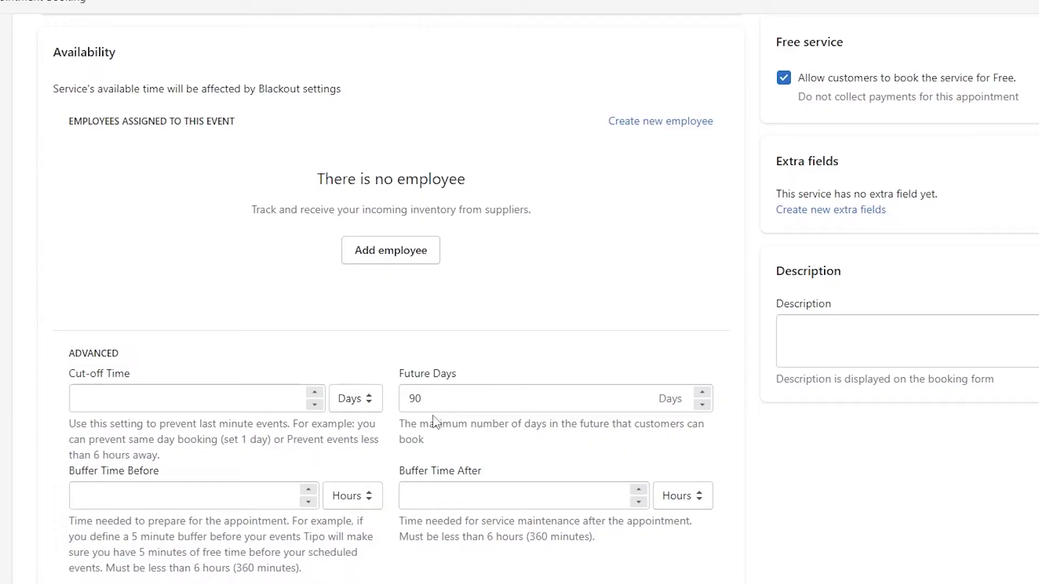
double_click(415, 399)
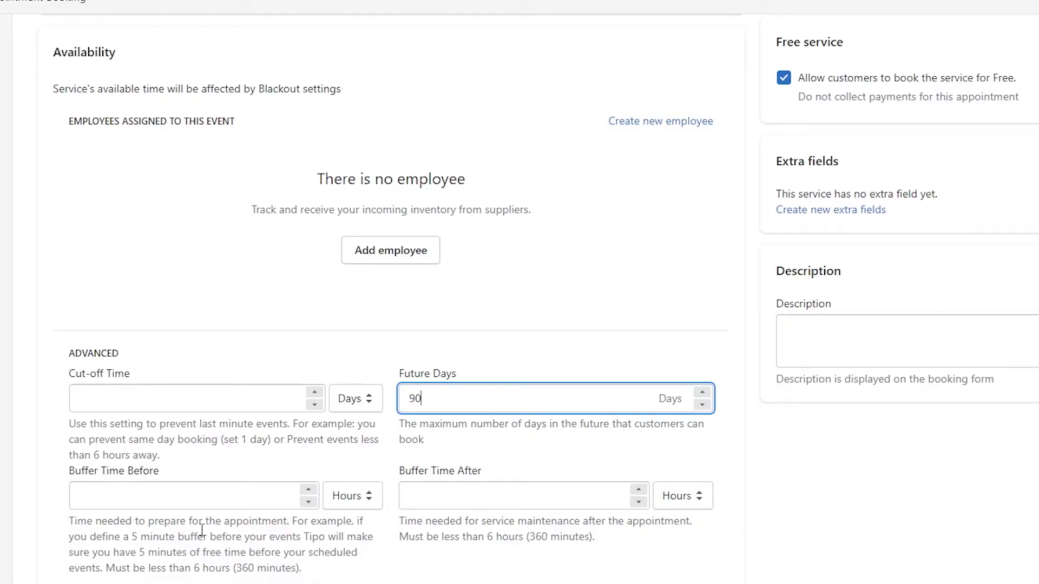
scroll(202, 531, up, 7)
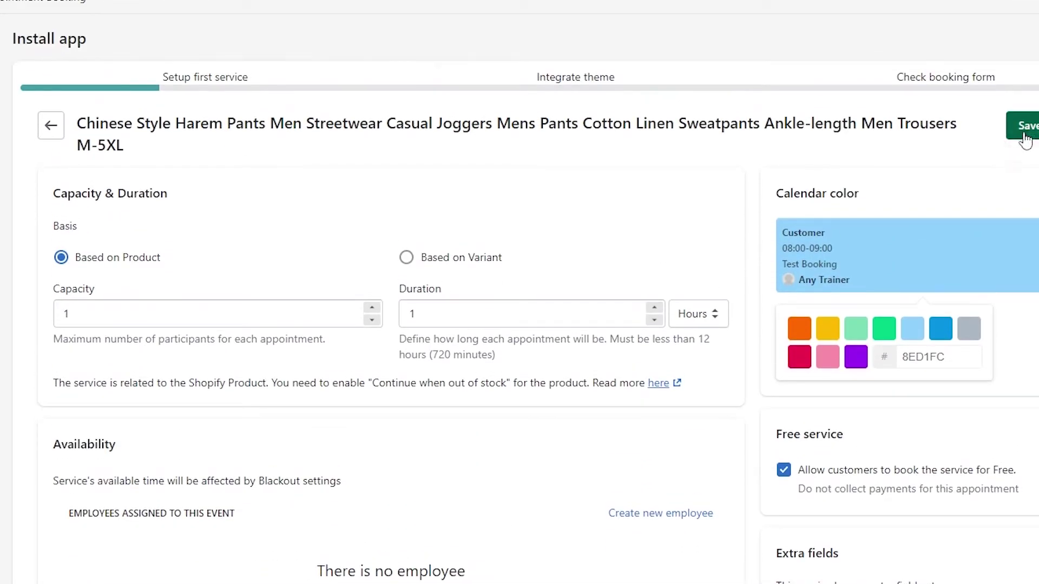
click(1025, 140)
Start a new employee for the service and enter the employee's first name, last name, email and phone number.
scroll(392, 430, down, 4)
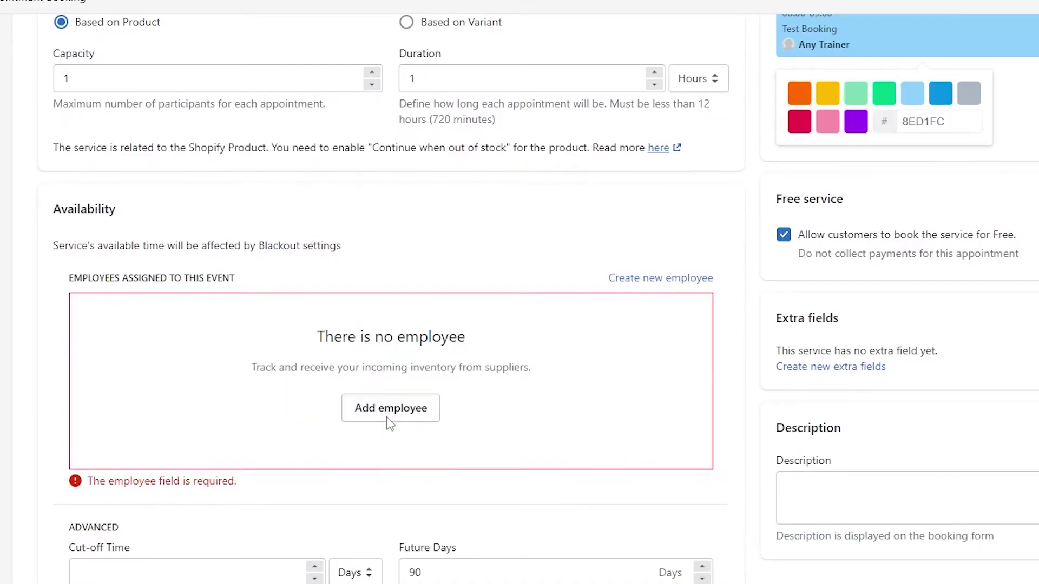
click(390, 420)
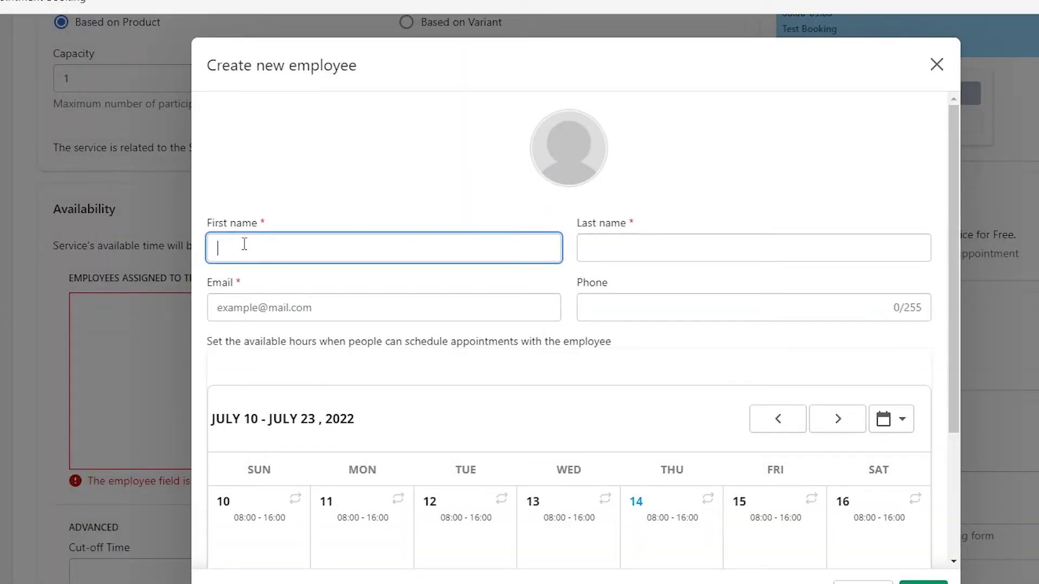
text(john)
key(Tab)
text(Doe)
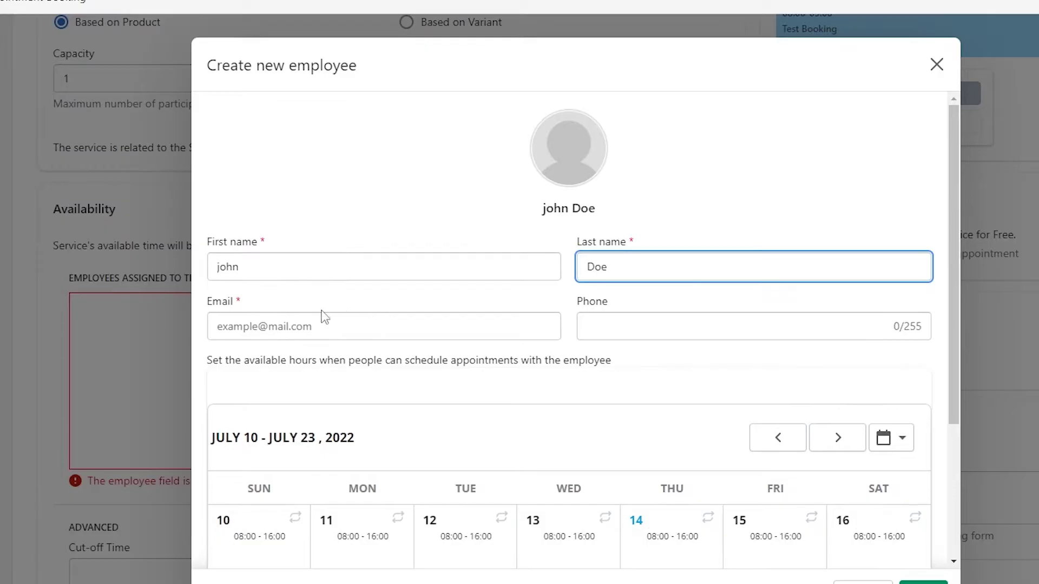
click(280, 325)
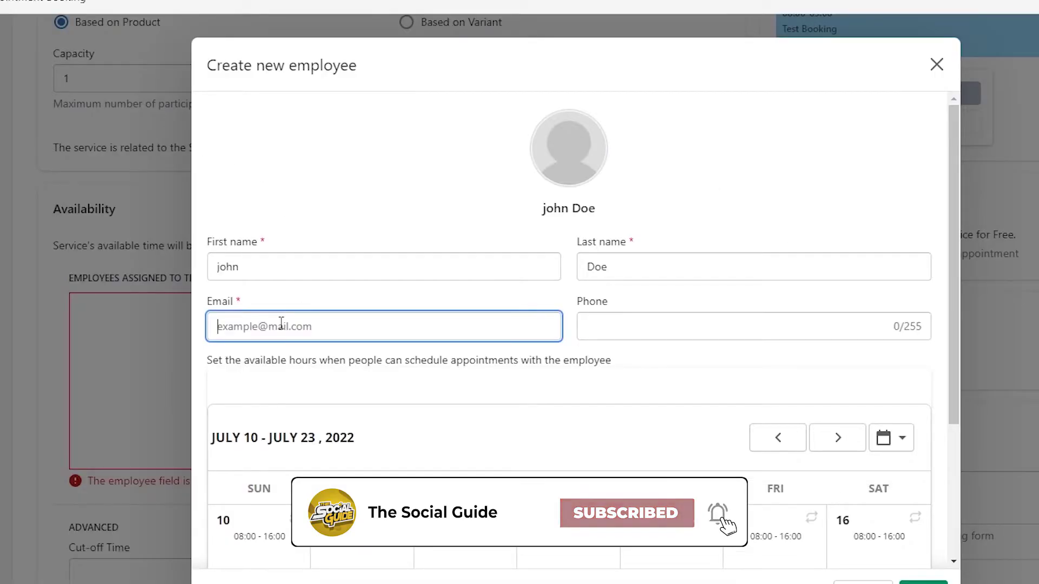
click(654, 339)
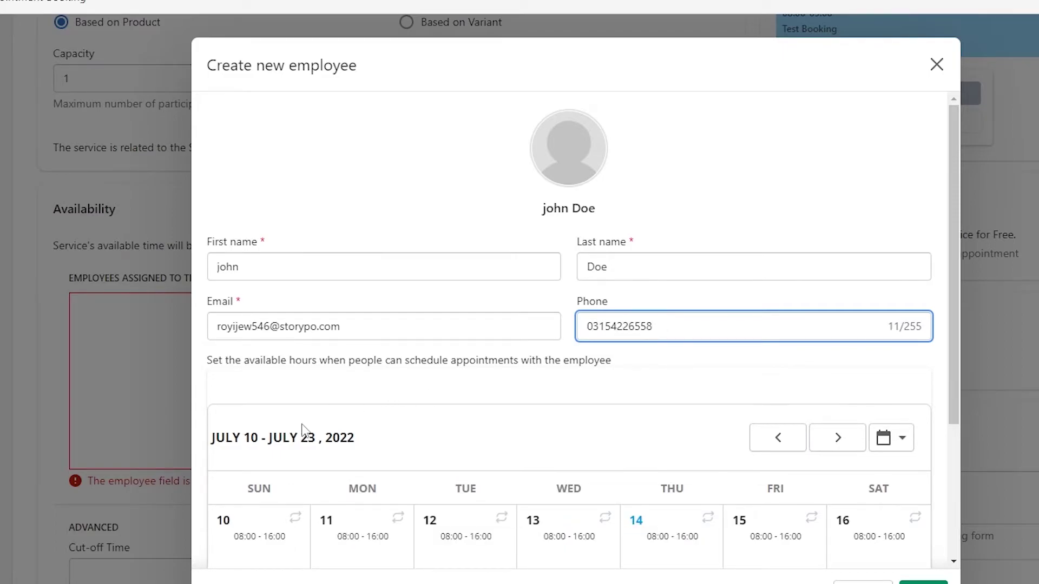
Apply 08:00 to 16:00 availability to all Mondays for the new employee, then save the employee and the service.
scroll(302, 431, down, 3)
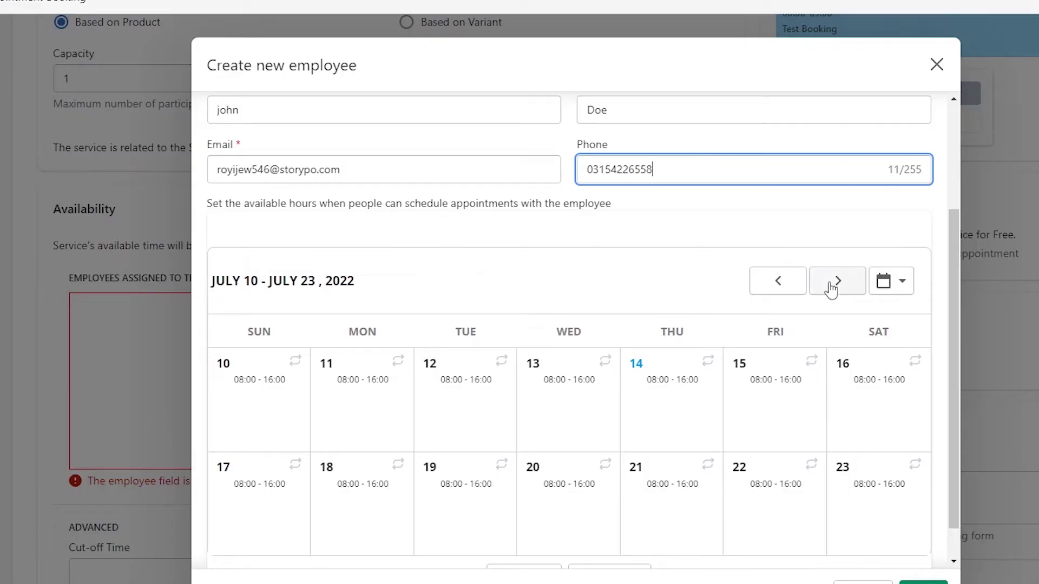
scroll(463, 374, down, 1)
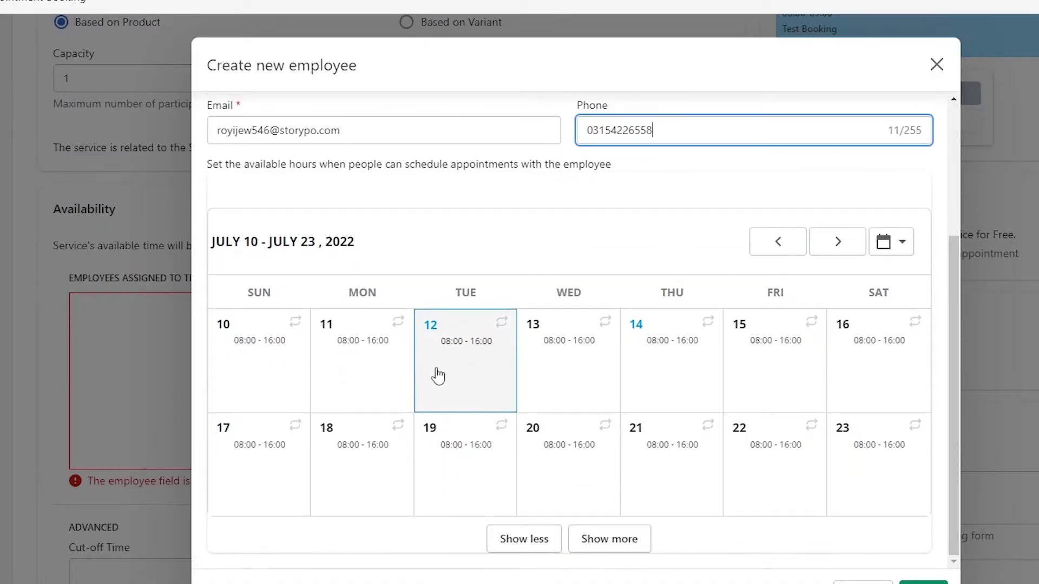
click(356, 360)
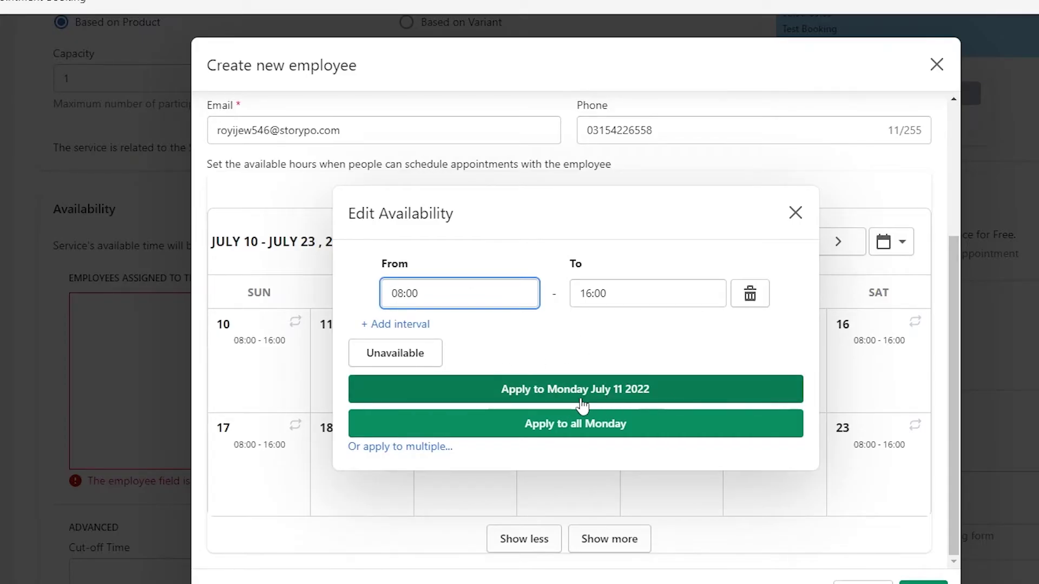
click(573, 428)
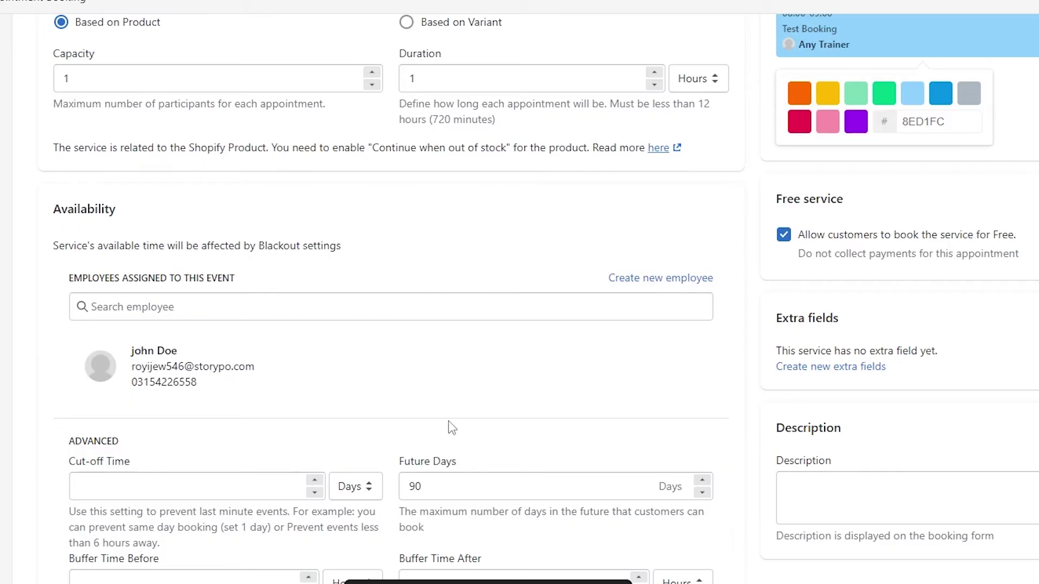
scroll(452, 427, up, 3)
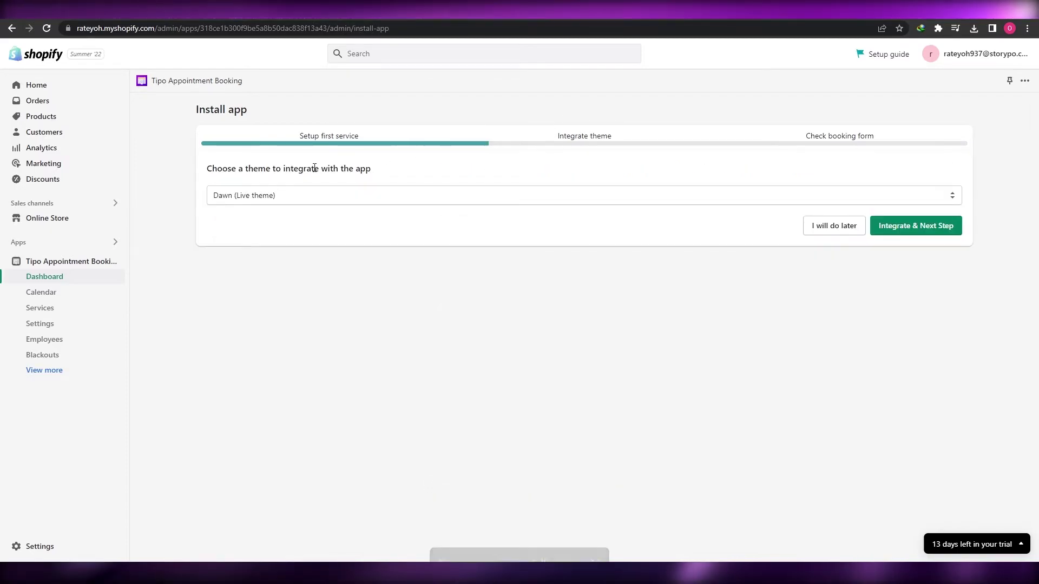
Integrate the booking app with the Dawn (Live theme) theme and proceed to the booking form check.
click(456, 200)
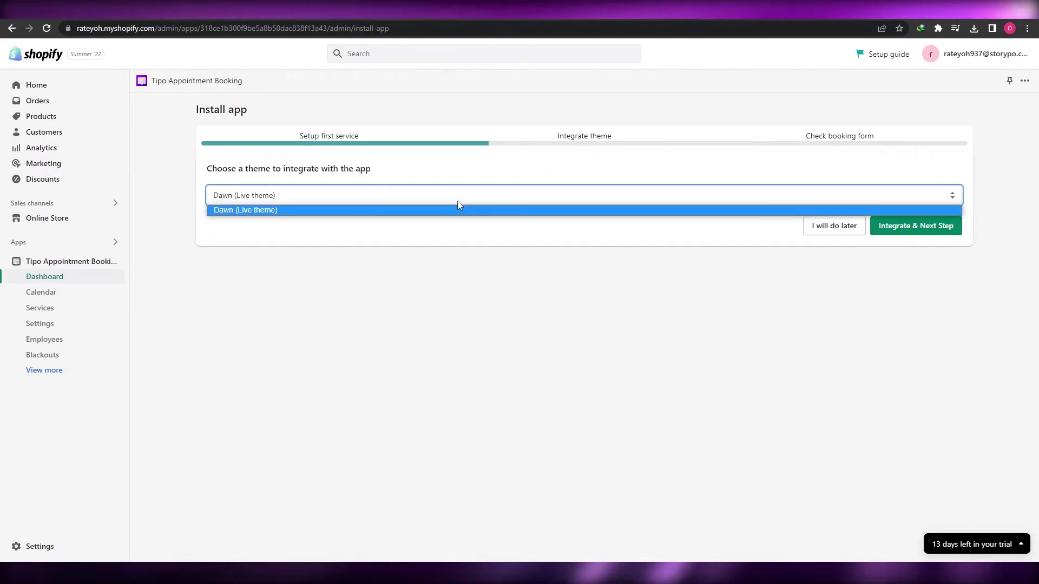
click(476, 197)
click(920, 228)
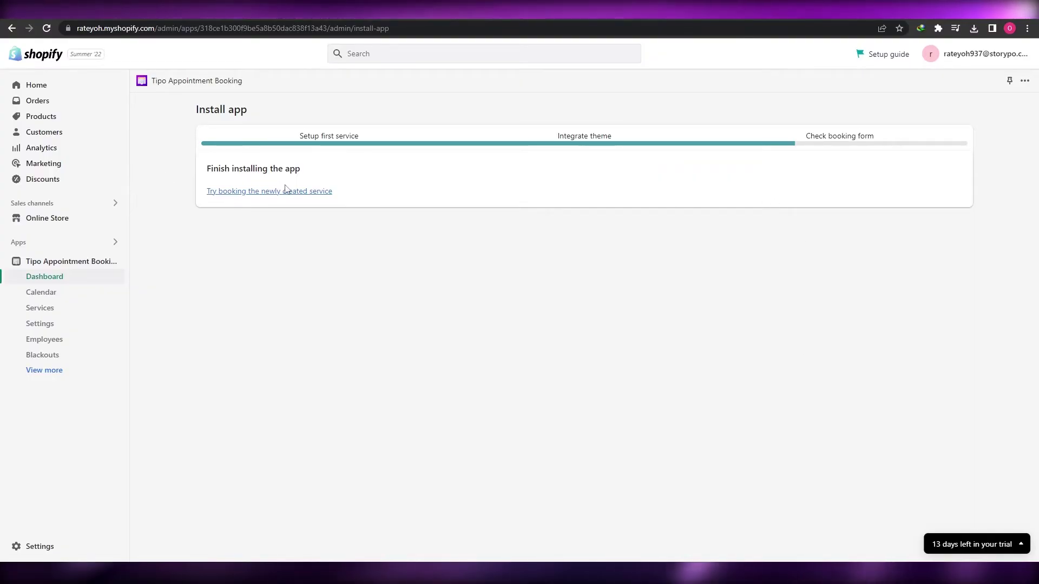
Open the newly created service for a test booking and continue with Chinese Size M, D11 Navy, shipping from China.
click(225, 192)
scroll(552, 339, down, 5)
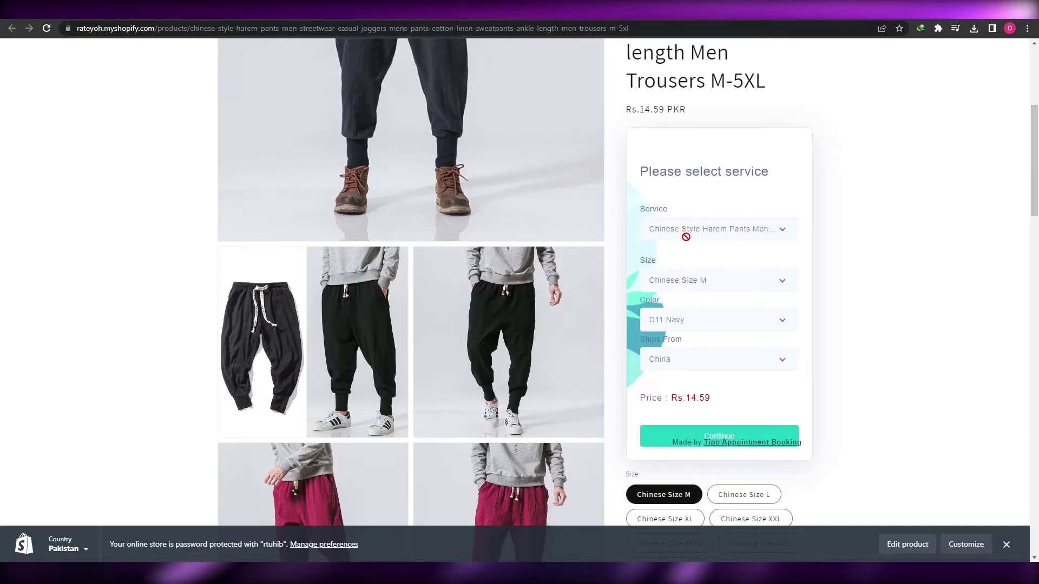
click(689, 289)
click(695, 280)
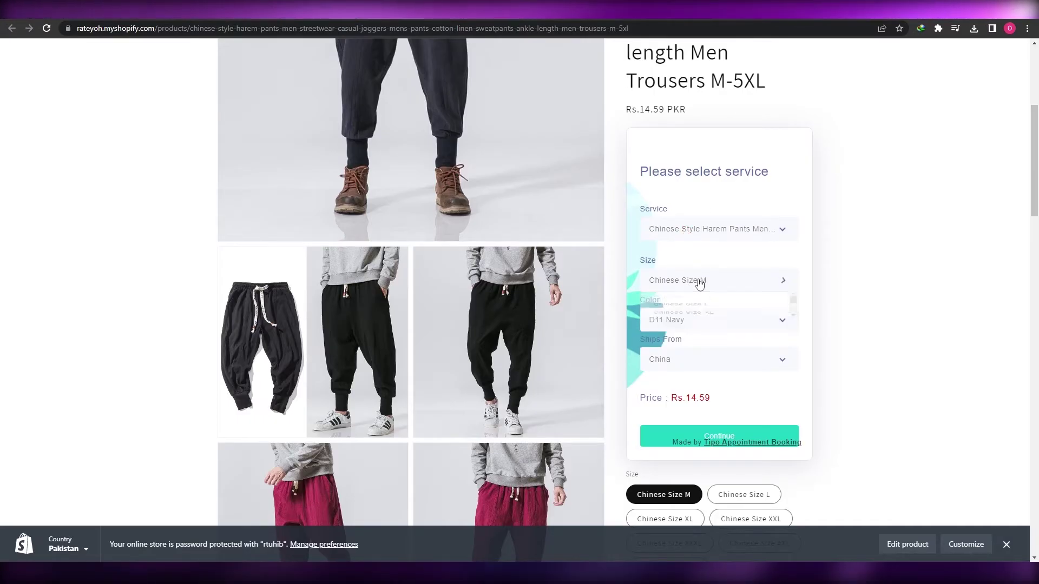
click(705, 327)
click(703, 328)
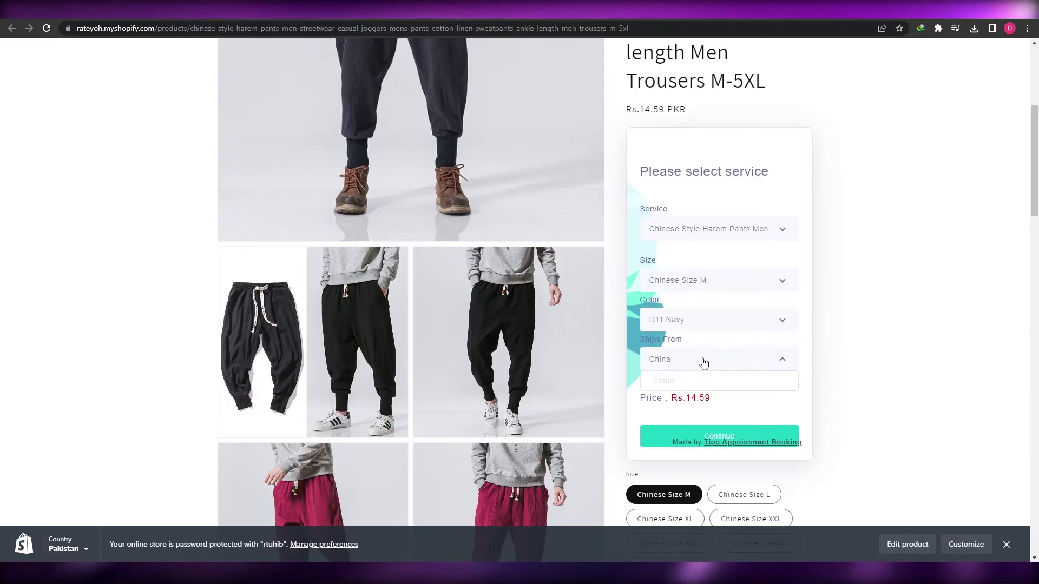
scroll(704, 362, down, 2)
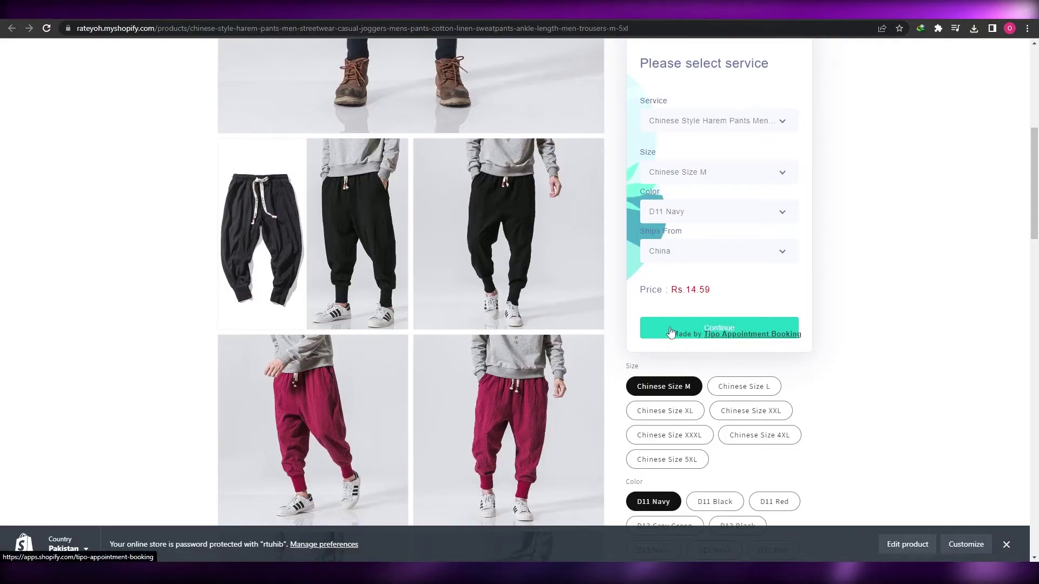
click(710, 330)
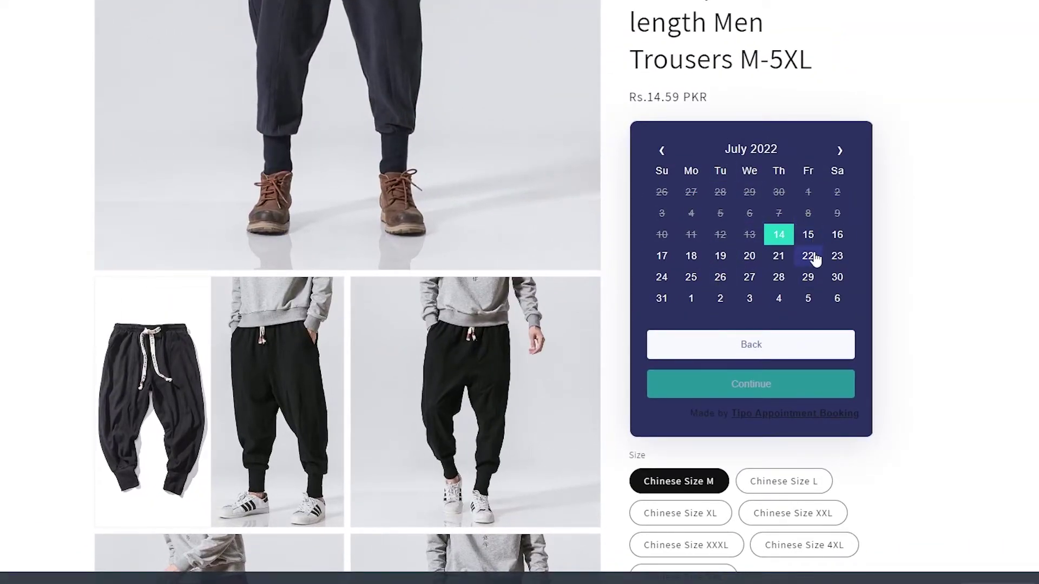
Choose July 16, 2022 and the 12:00 - 13:00 time slot for the test appointment and continue.
click(808, 235)
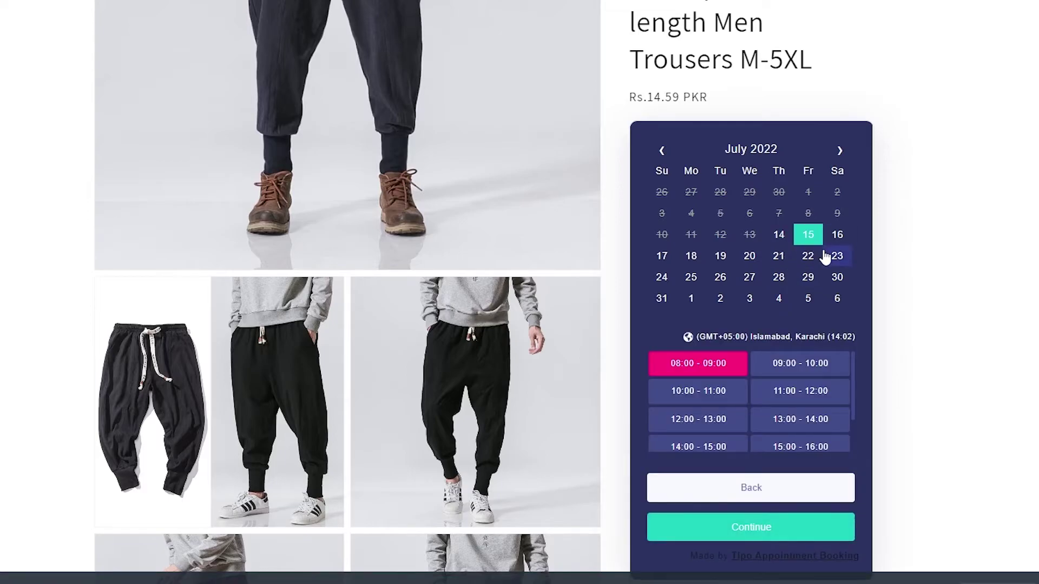
click(799, 391)
click(729, 447)
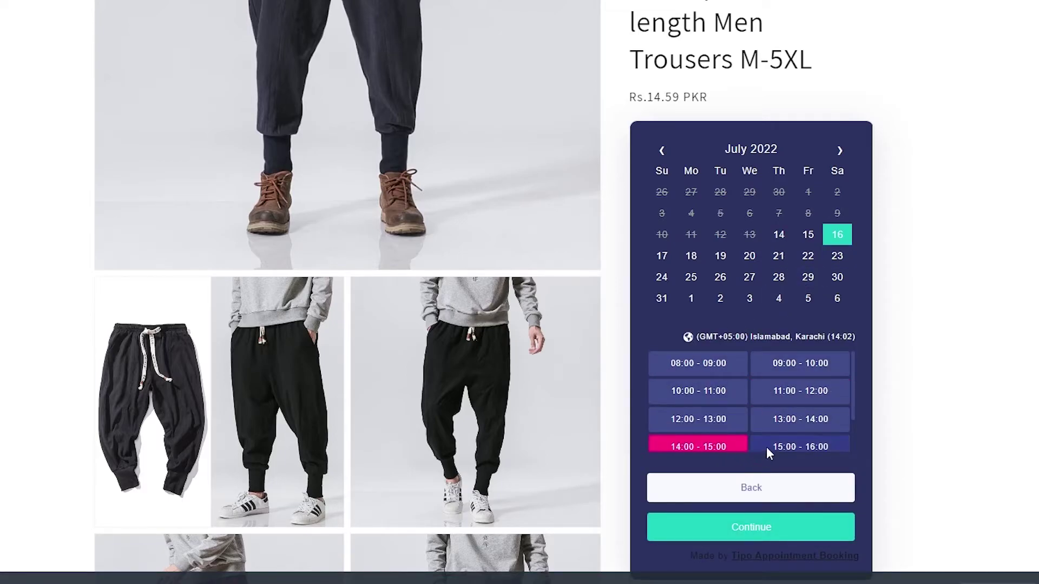
scroll(914, 387, down, 1)
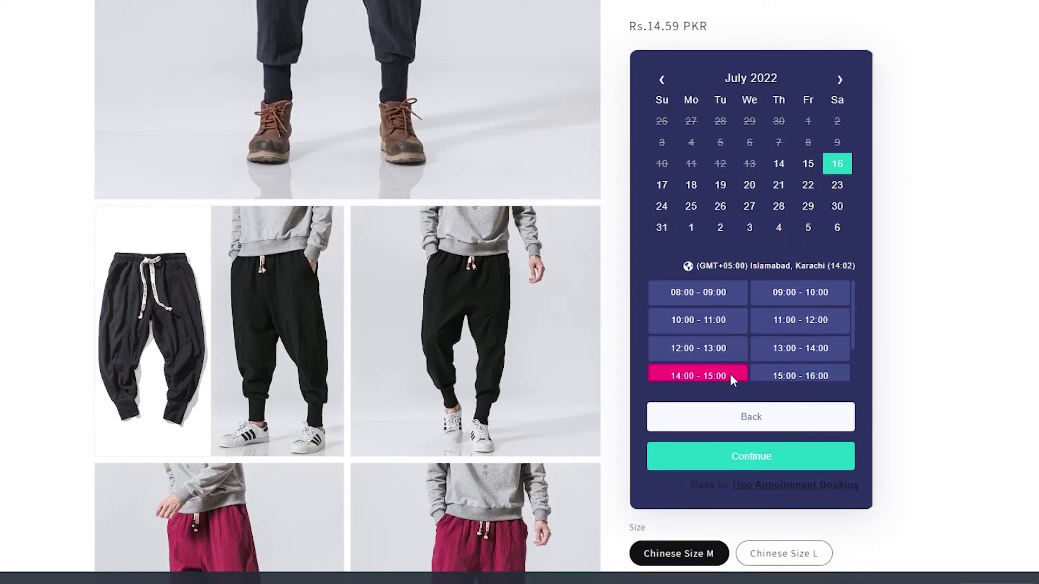
click(713, 349)
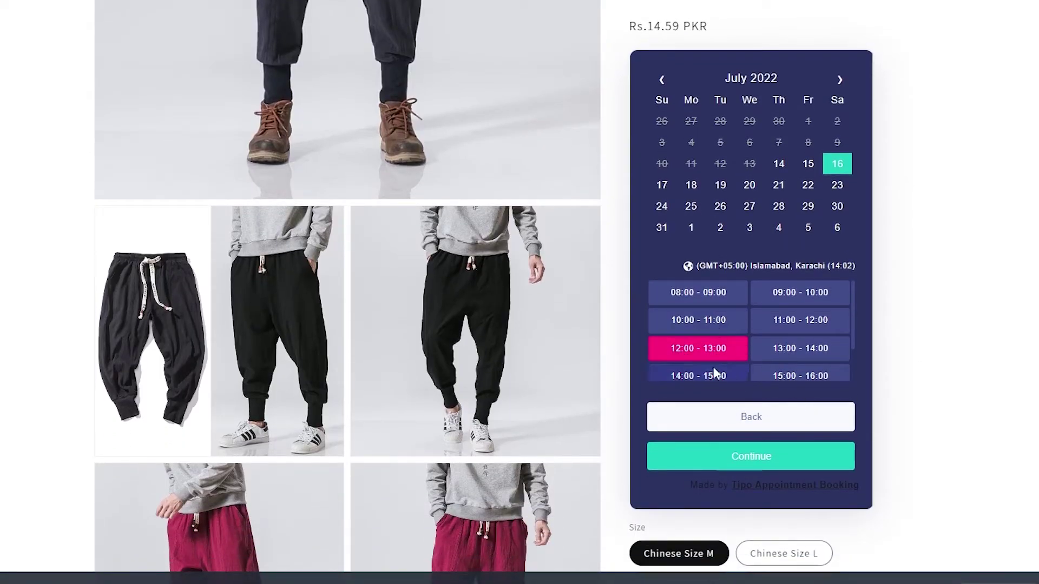
click(754, 457)
Enter the customer's first name, last name and email for the test appointment and confirm the booking.
scroll(754, 452, down, 5)
click(709, 239)
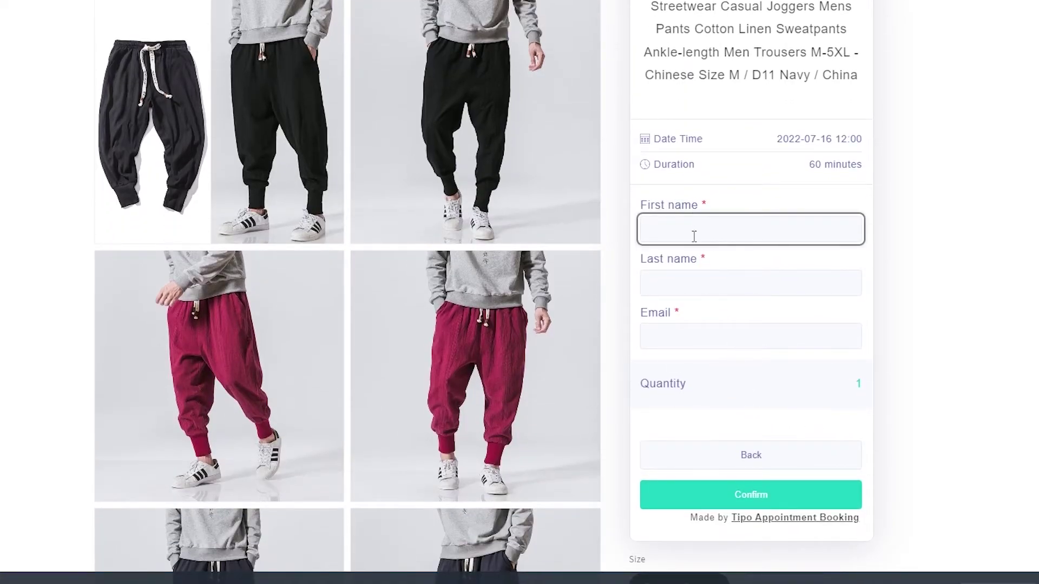
click(684, 271)
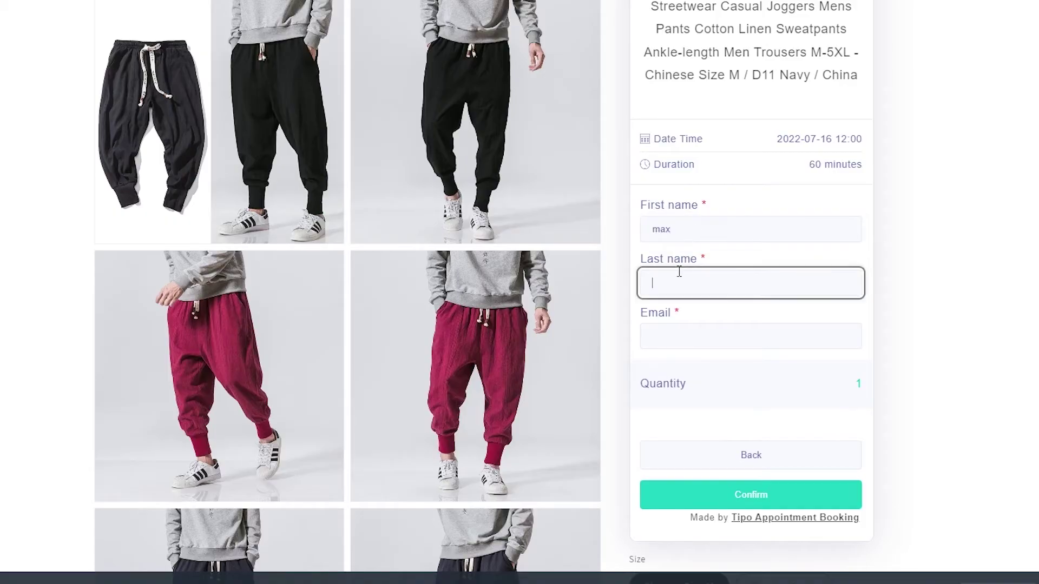
click(678, 340)
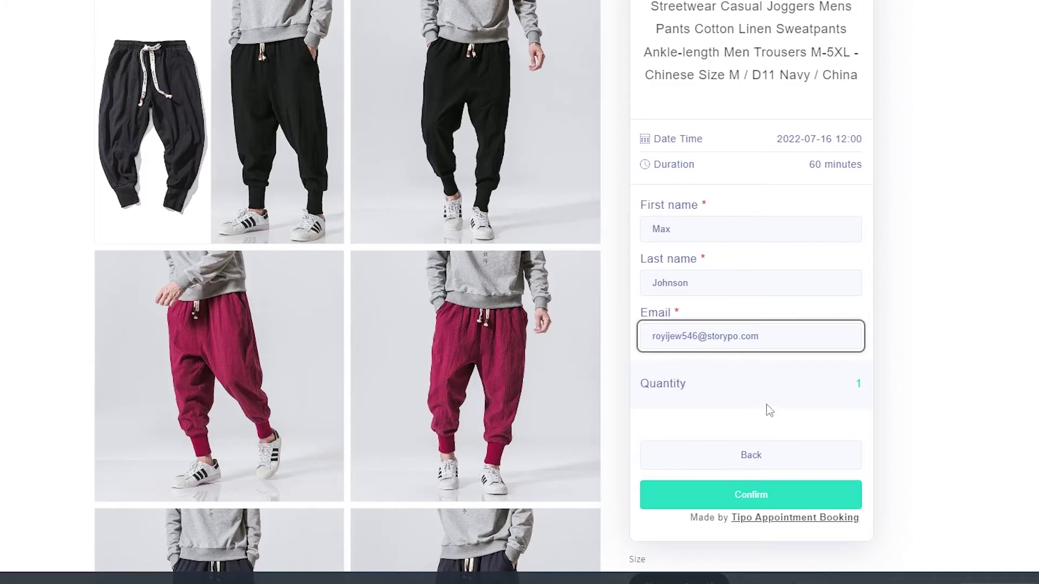
click(853, 390)
scroll(793, 431, down, 4)
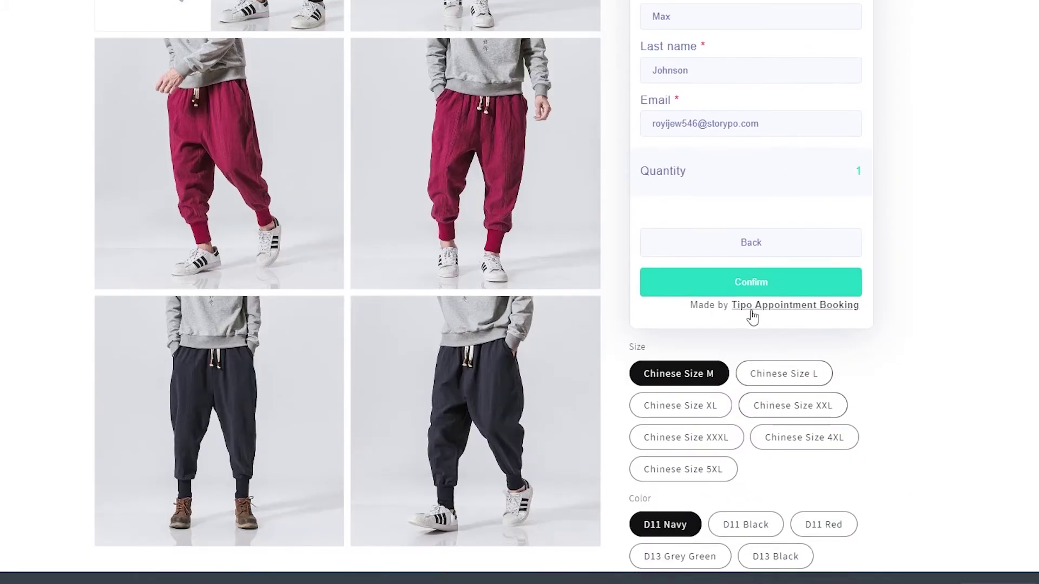
click(744, 284)
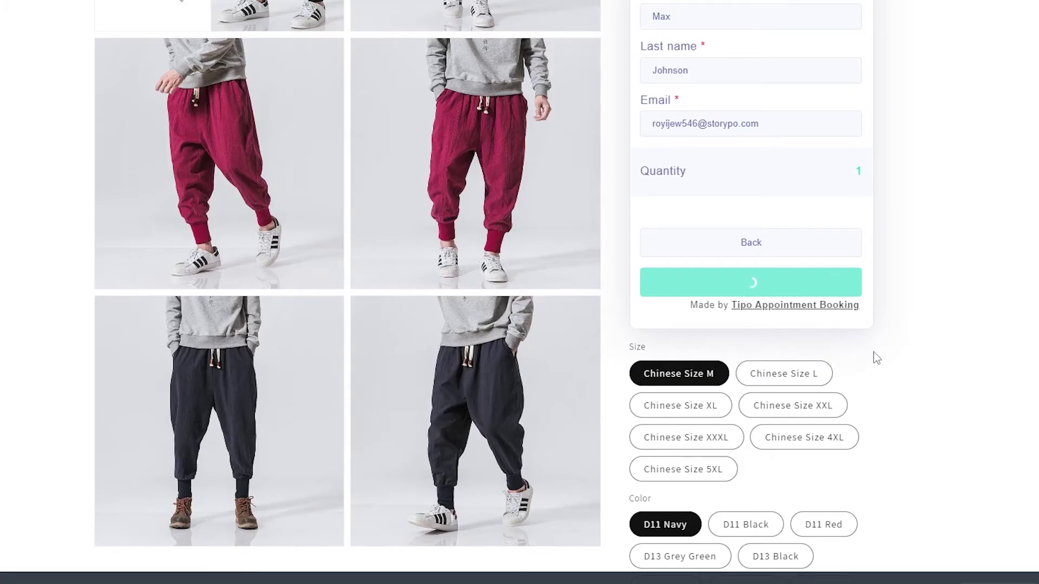
Review the test booking's confirmation on the product page, including its message, date, duration and calendar export options.
scroll(877, 358, up, 2)
scroll(690, 186, up, 2)
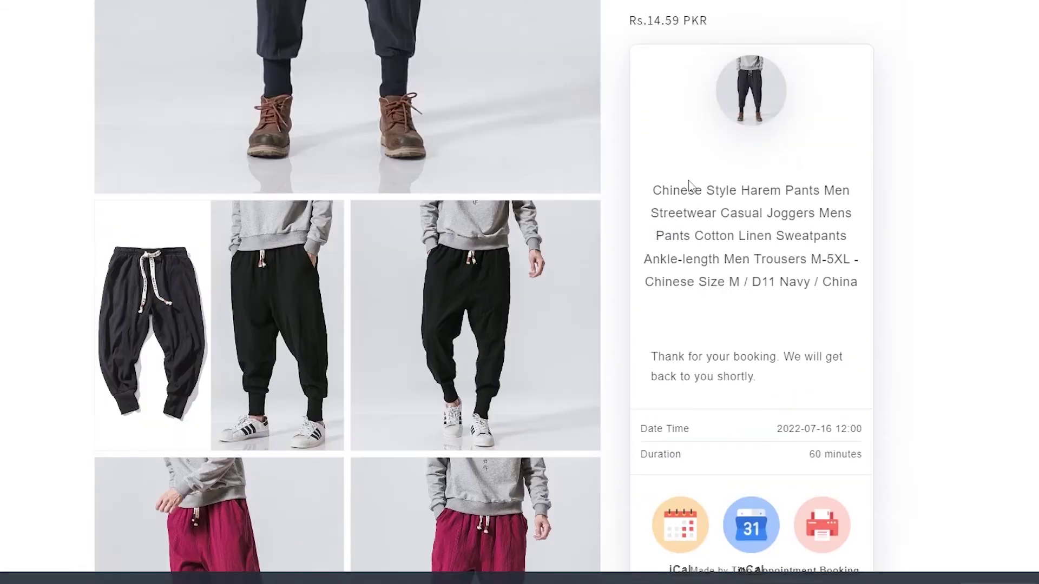
scroll(690, 187, down, 1)
drag(658, 290, 762, 285)
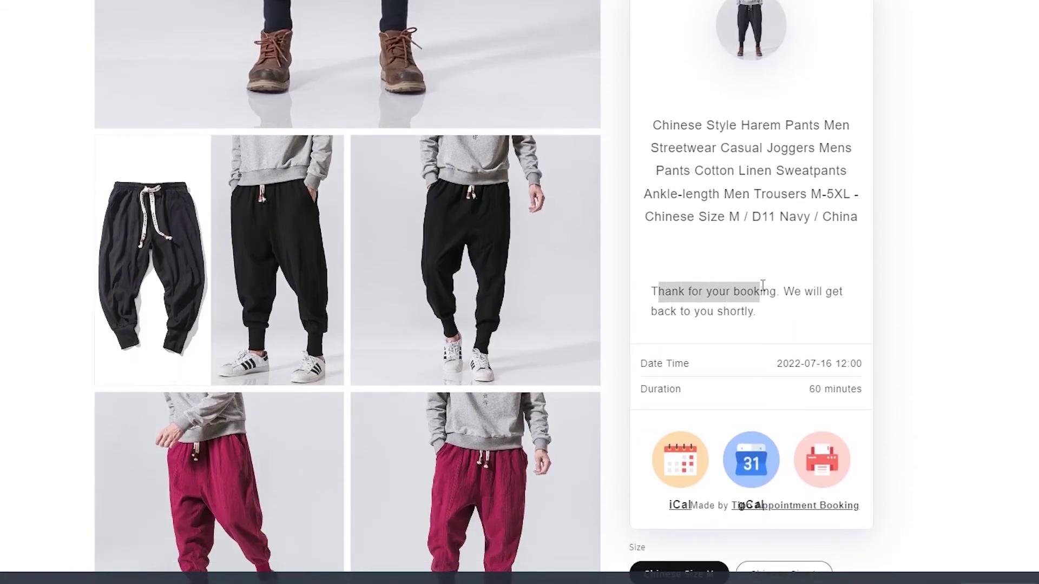
click(765, 303)
scroll(813, 314, down, 5)
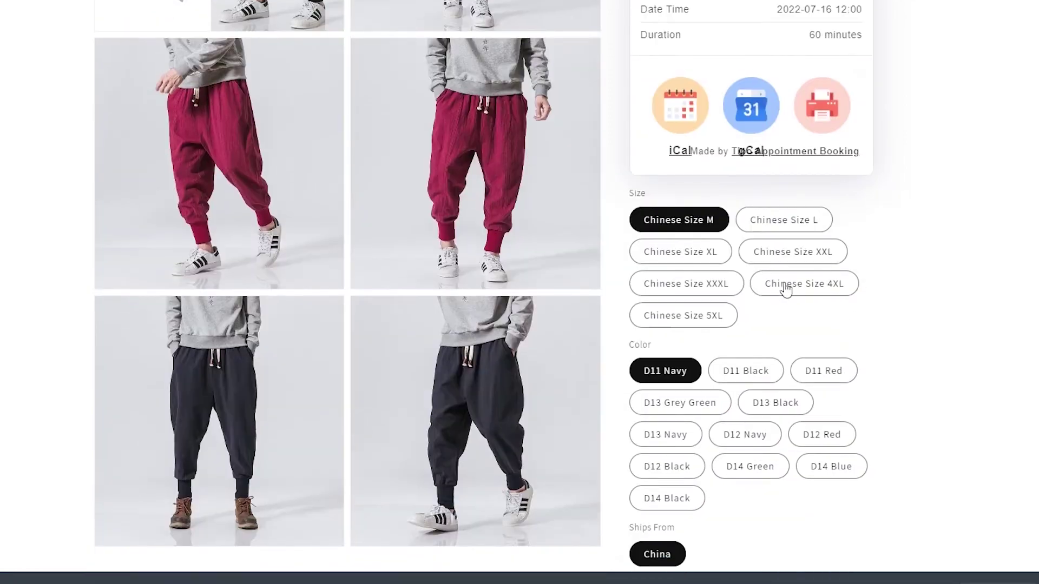
scroll(758, 127, up, 2)
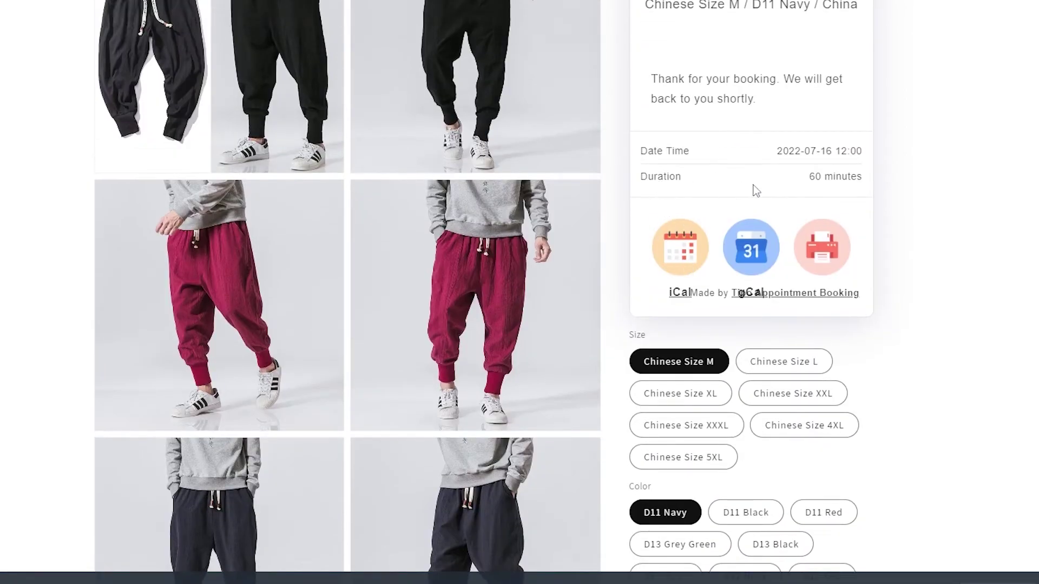
drag(814, 181, 857, 173)
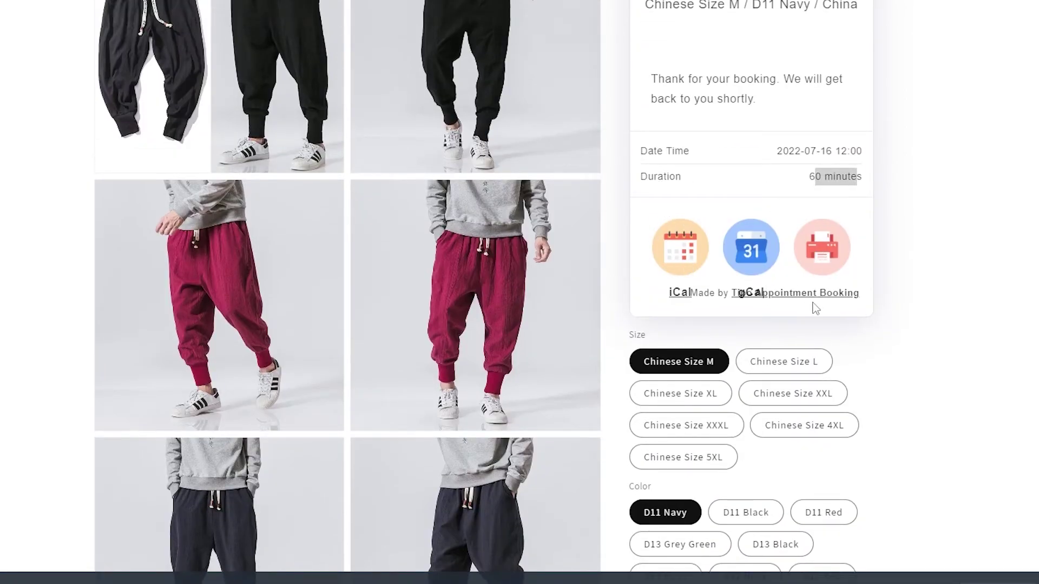
scroll(981, 295, down, 2)
scroll(980, 295, up, 1)
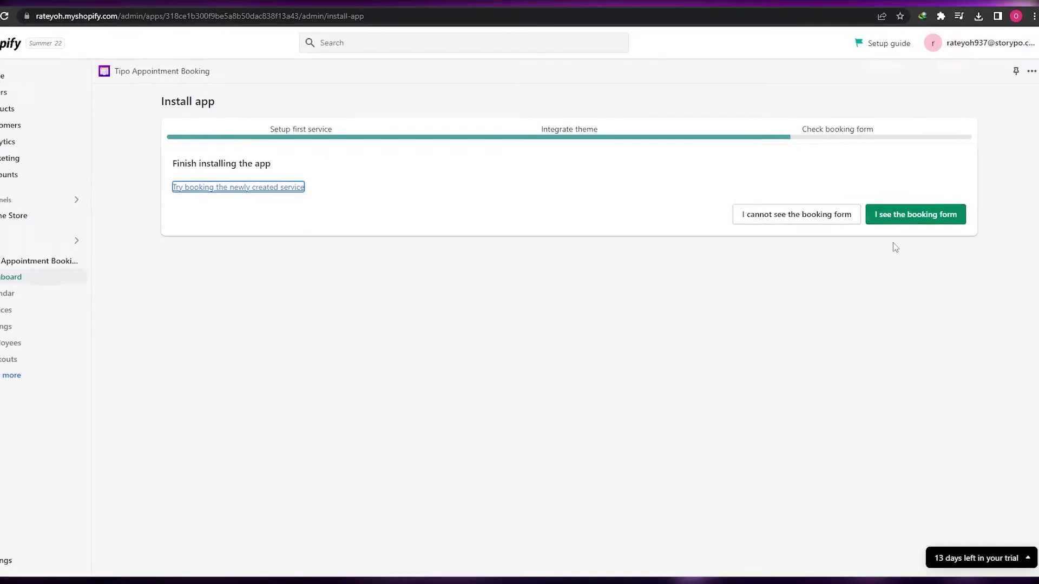
Finish the app installation by confirming that the booking form is visible, and check the latest pending point in the dashboard's analytics chart.
click(898, 222)
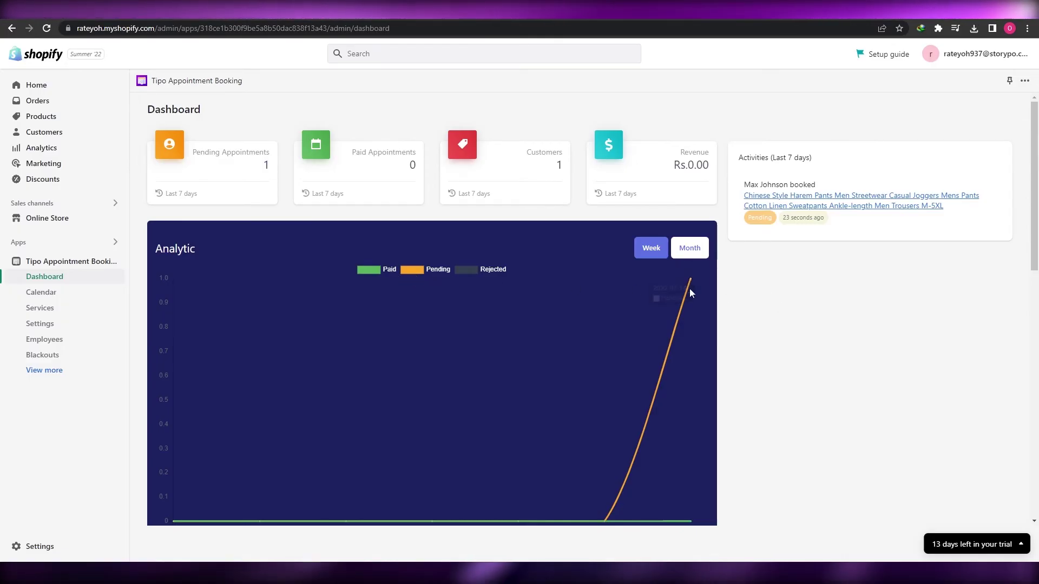
mouse_move(691, 280)
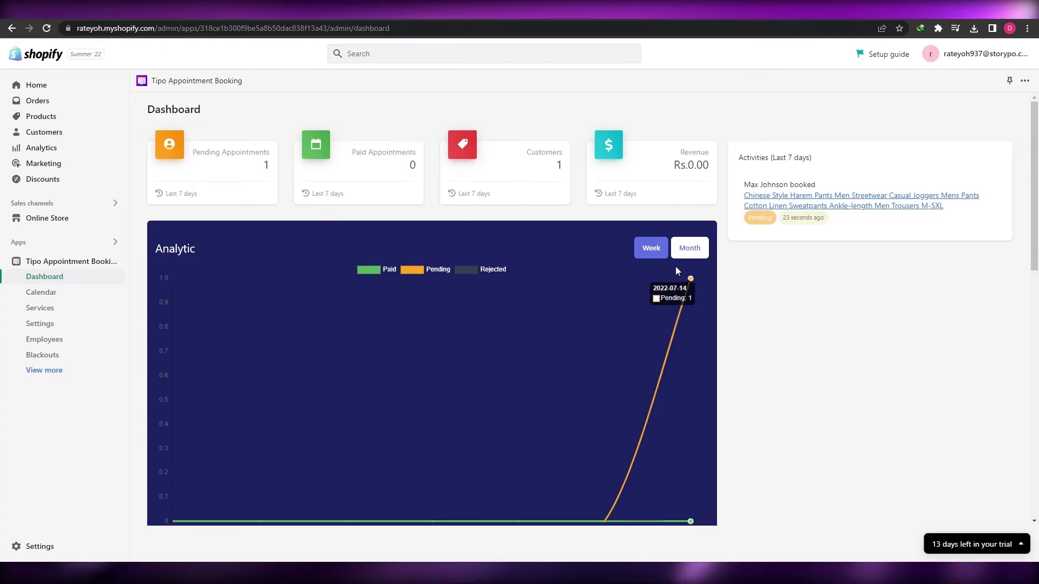
Open the July 16 test appointment from the booking calendar, inspect its details and status setting, and close it without changes.
click(59, 296)
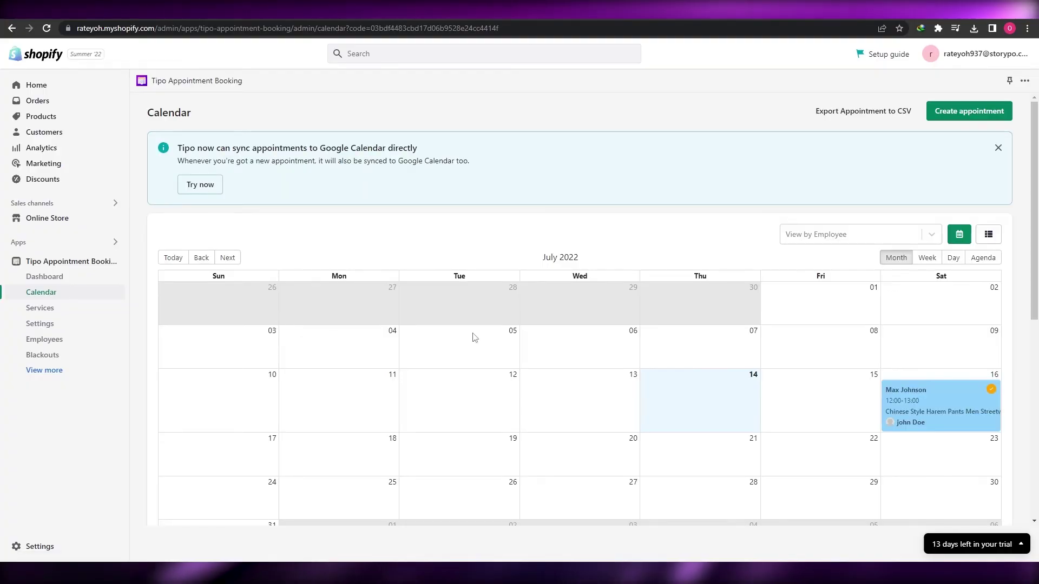
mouse_move(909, 407)
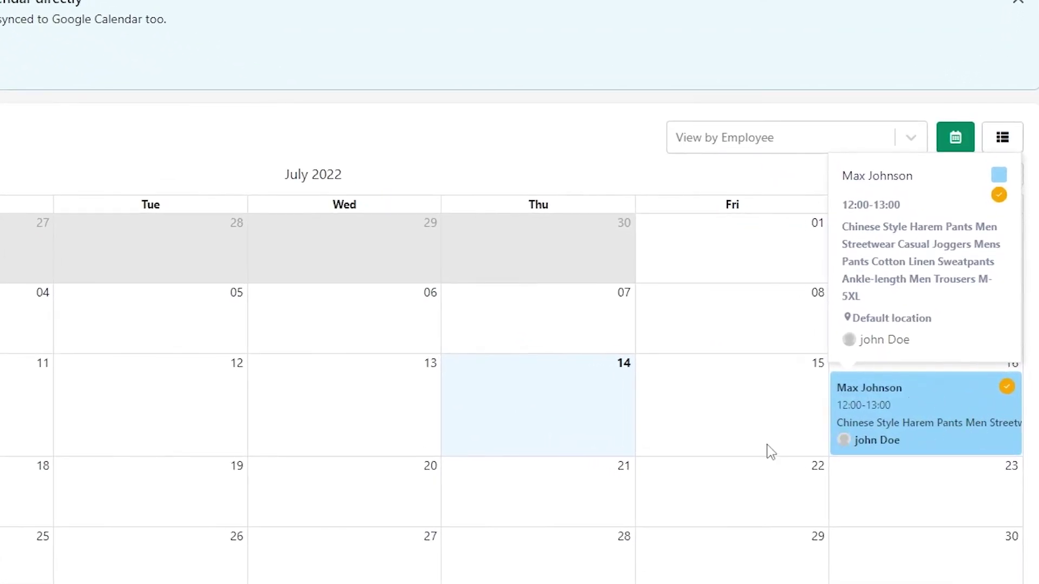
click(935, 413)
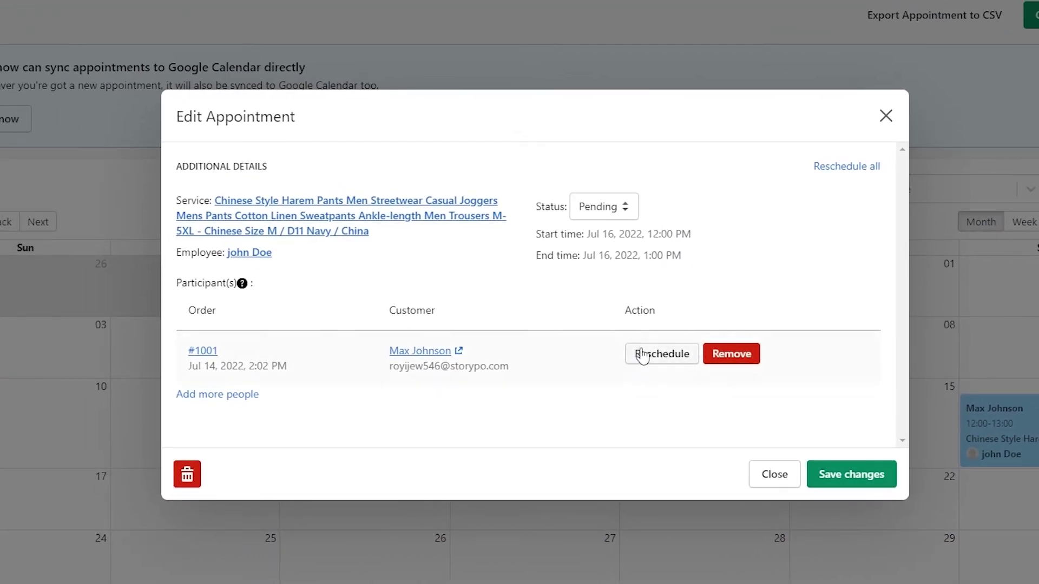
click(589, 211)
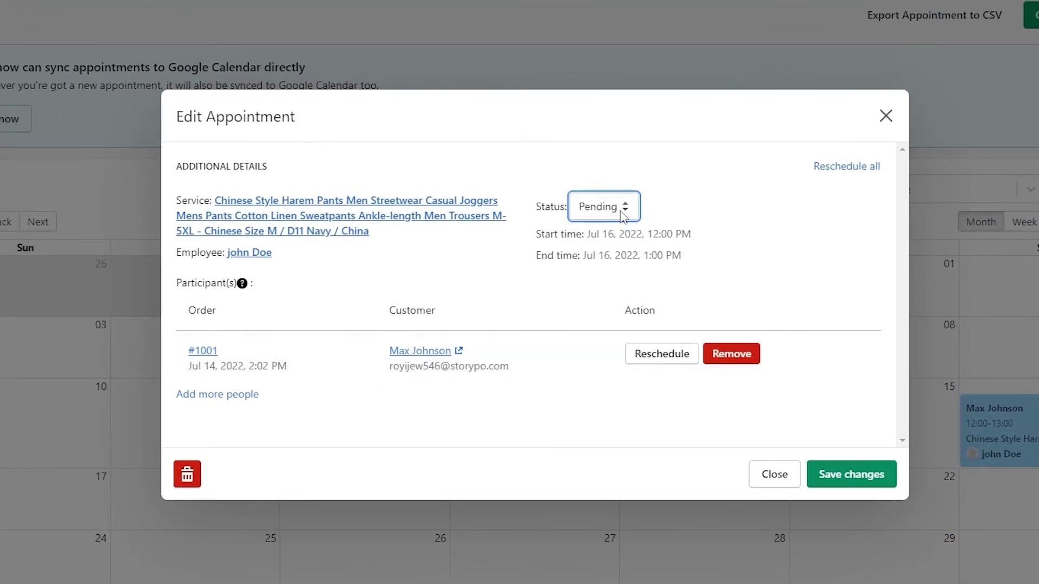
click(888, 116)
Look through the booking app's list of services and its blackouts page.
click(45, 312)
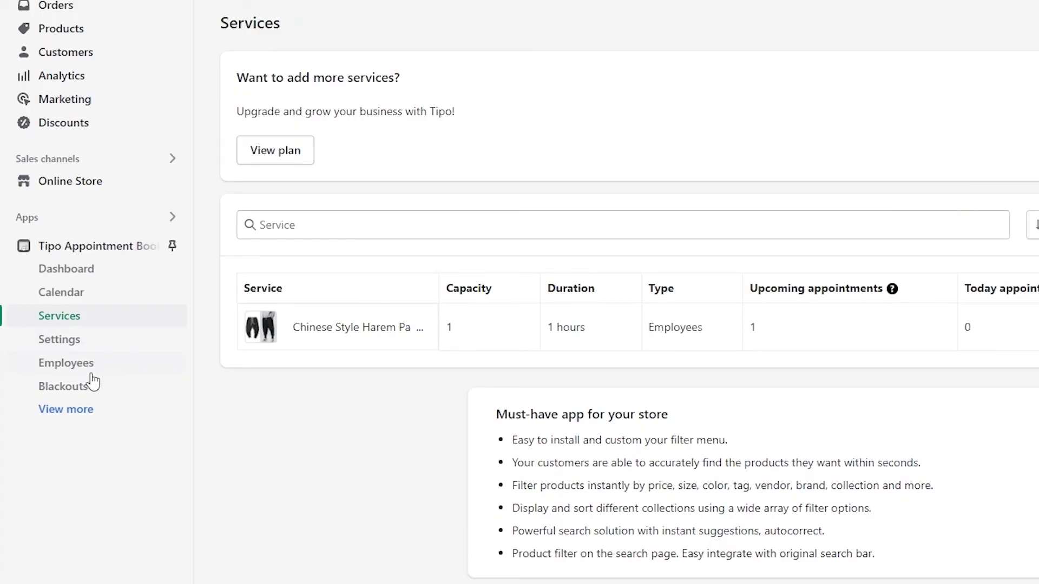
click(92, 373)
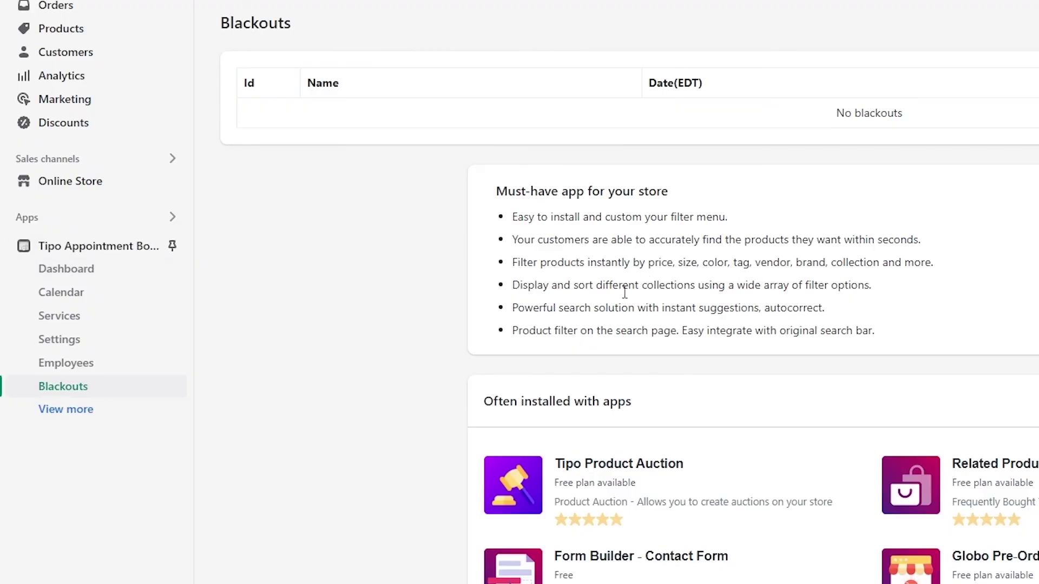
scroll(624, 292, down, 2)
Return to the booking app's dashboard and review its appointment statistics and analytics from start to end.
click(100, 280)
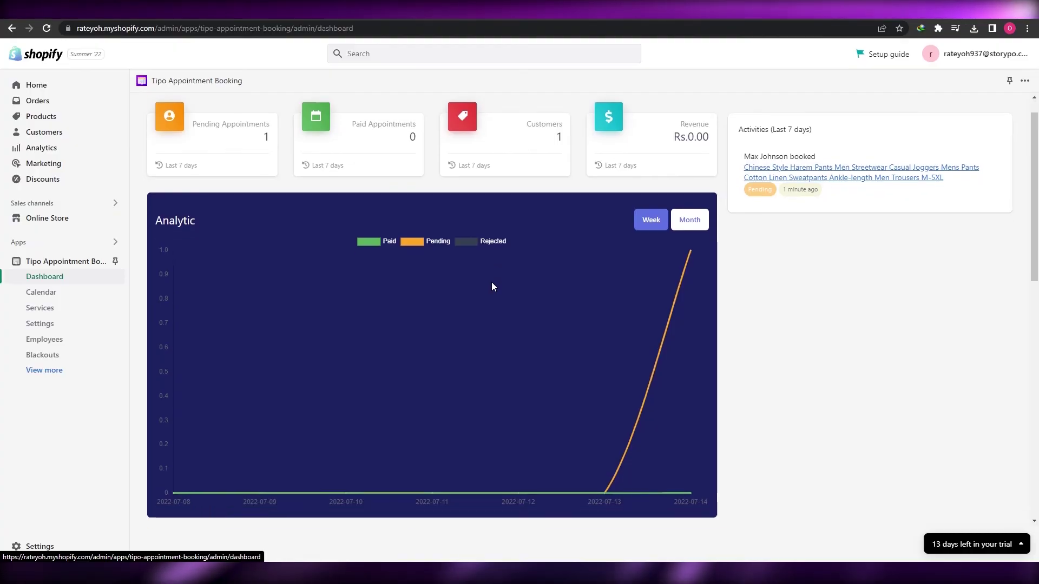
scroll(491, 286, down, 7)
scroll(492, 286, up, 7)
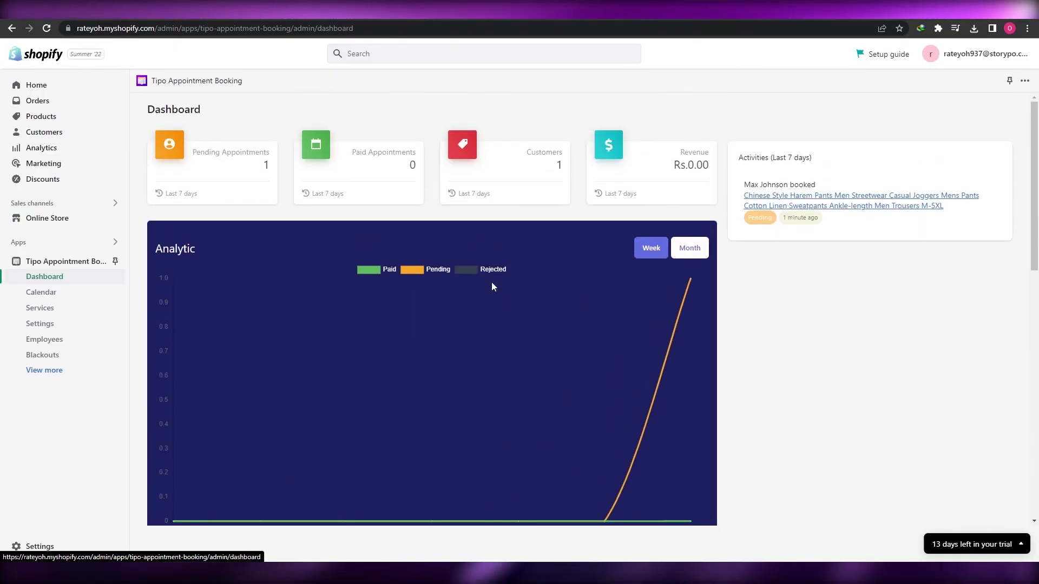